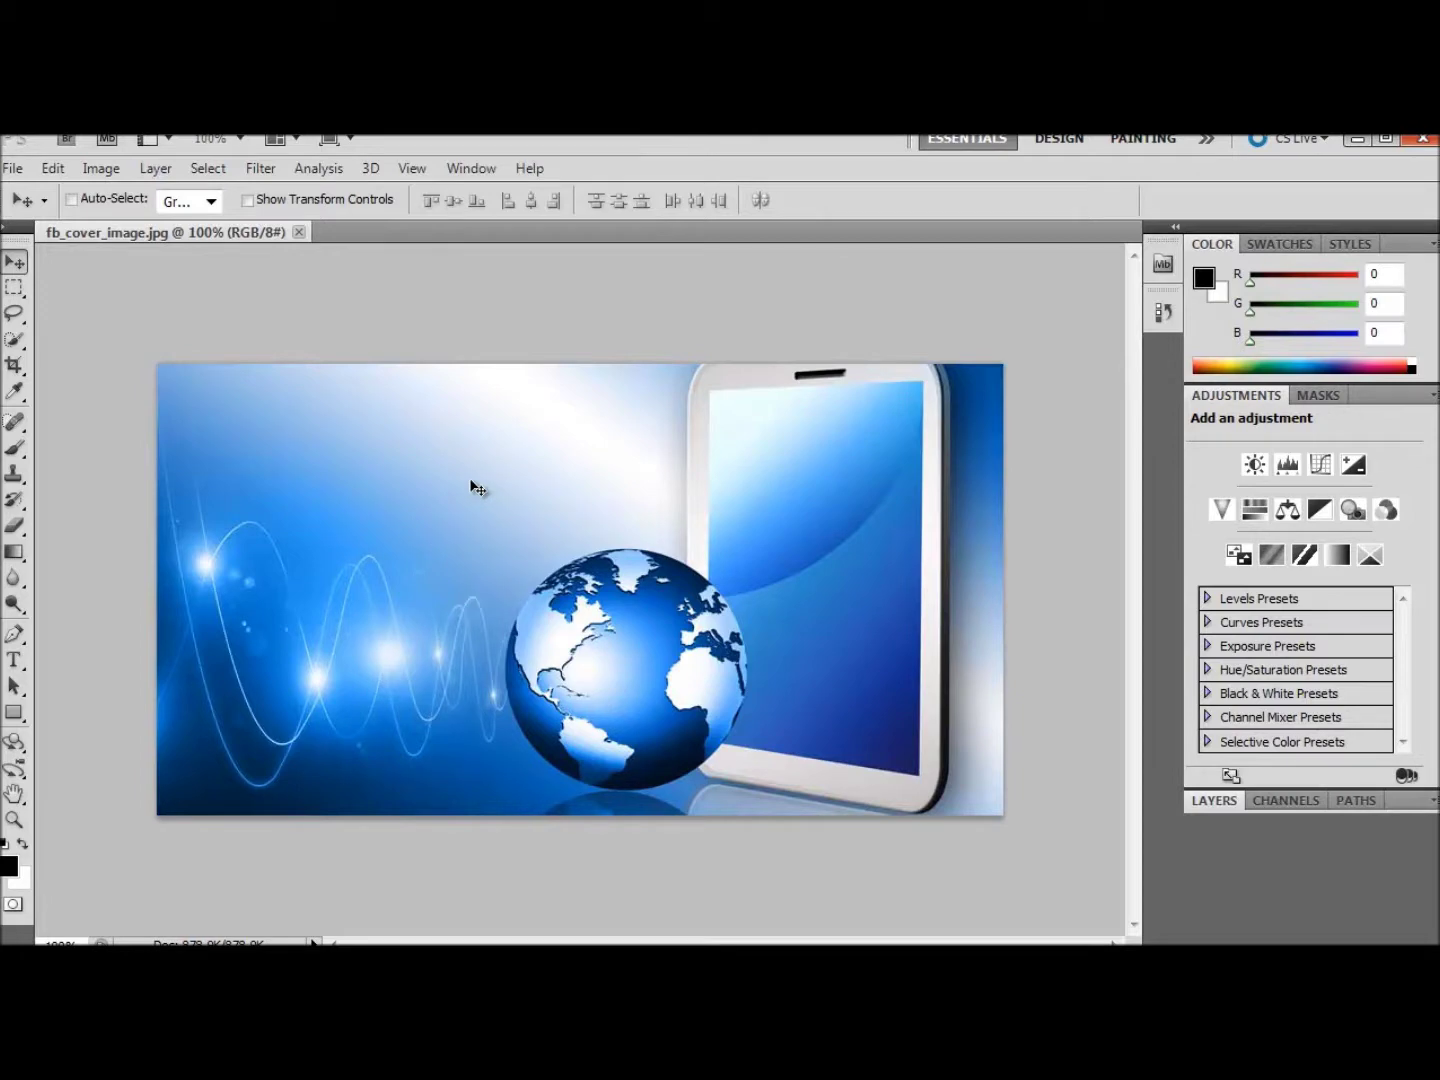
Step: Resize the image to 850 pixels wide (453 high) with proportions constrained
key("ctrl+alt+i")
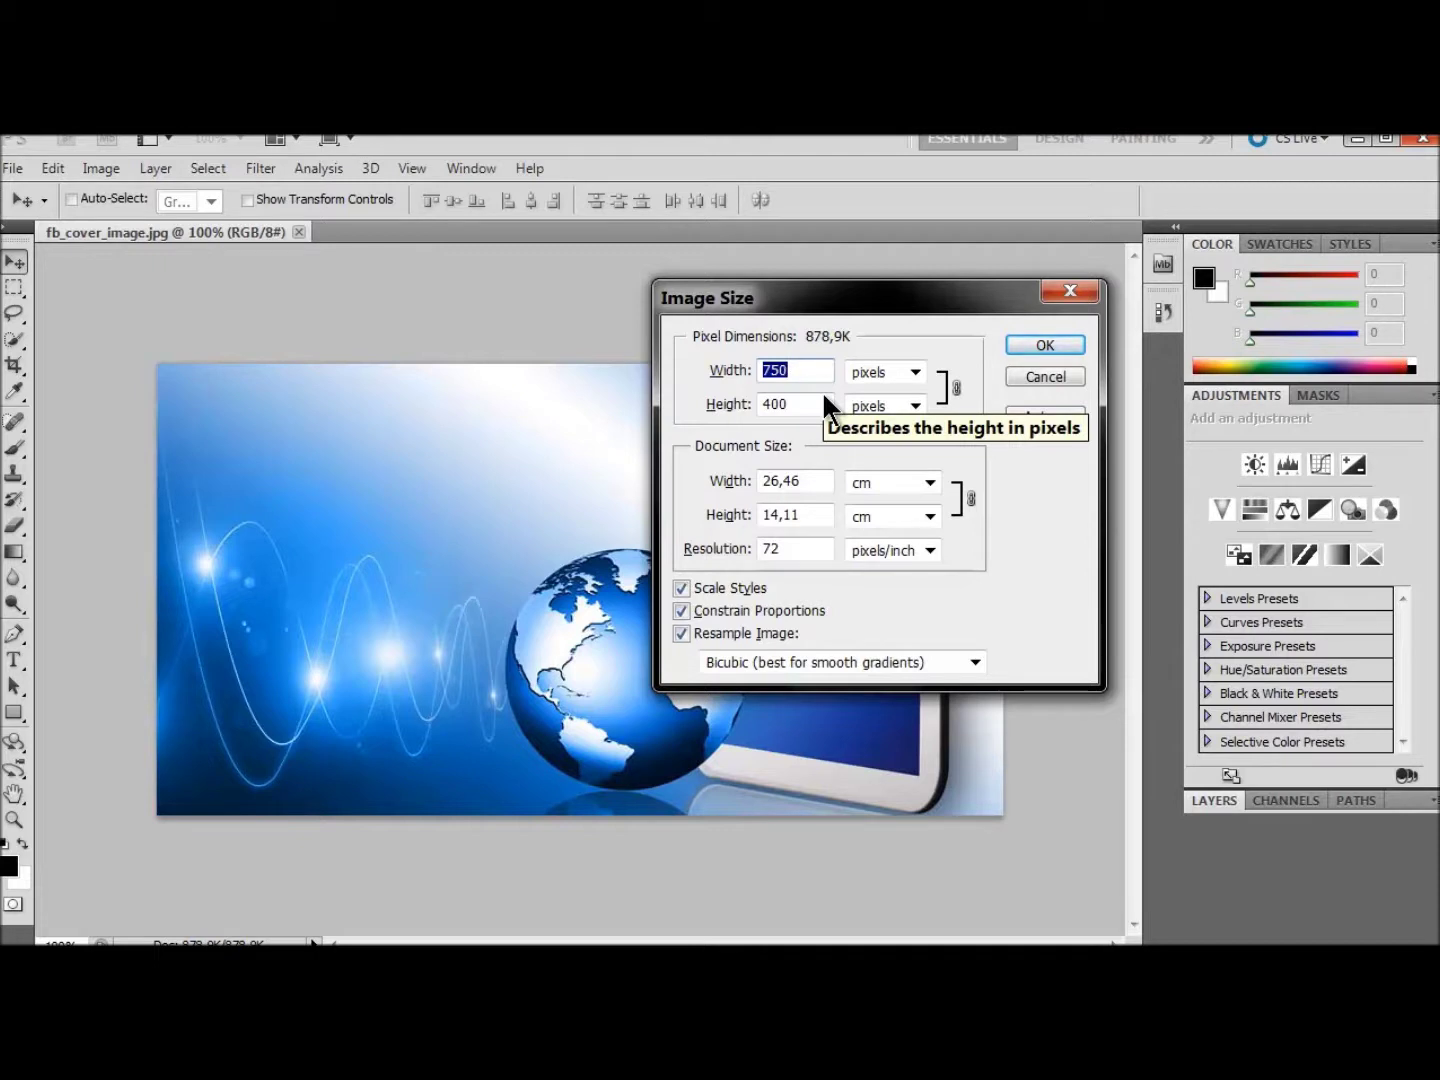
type("850")
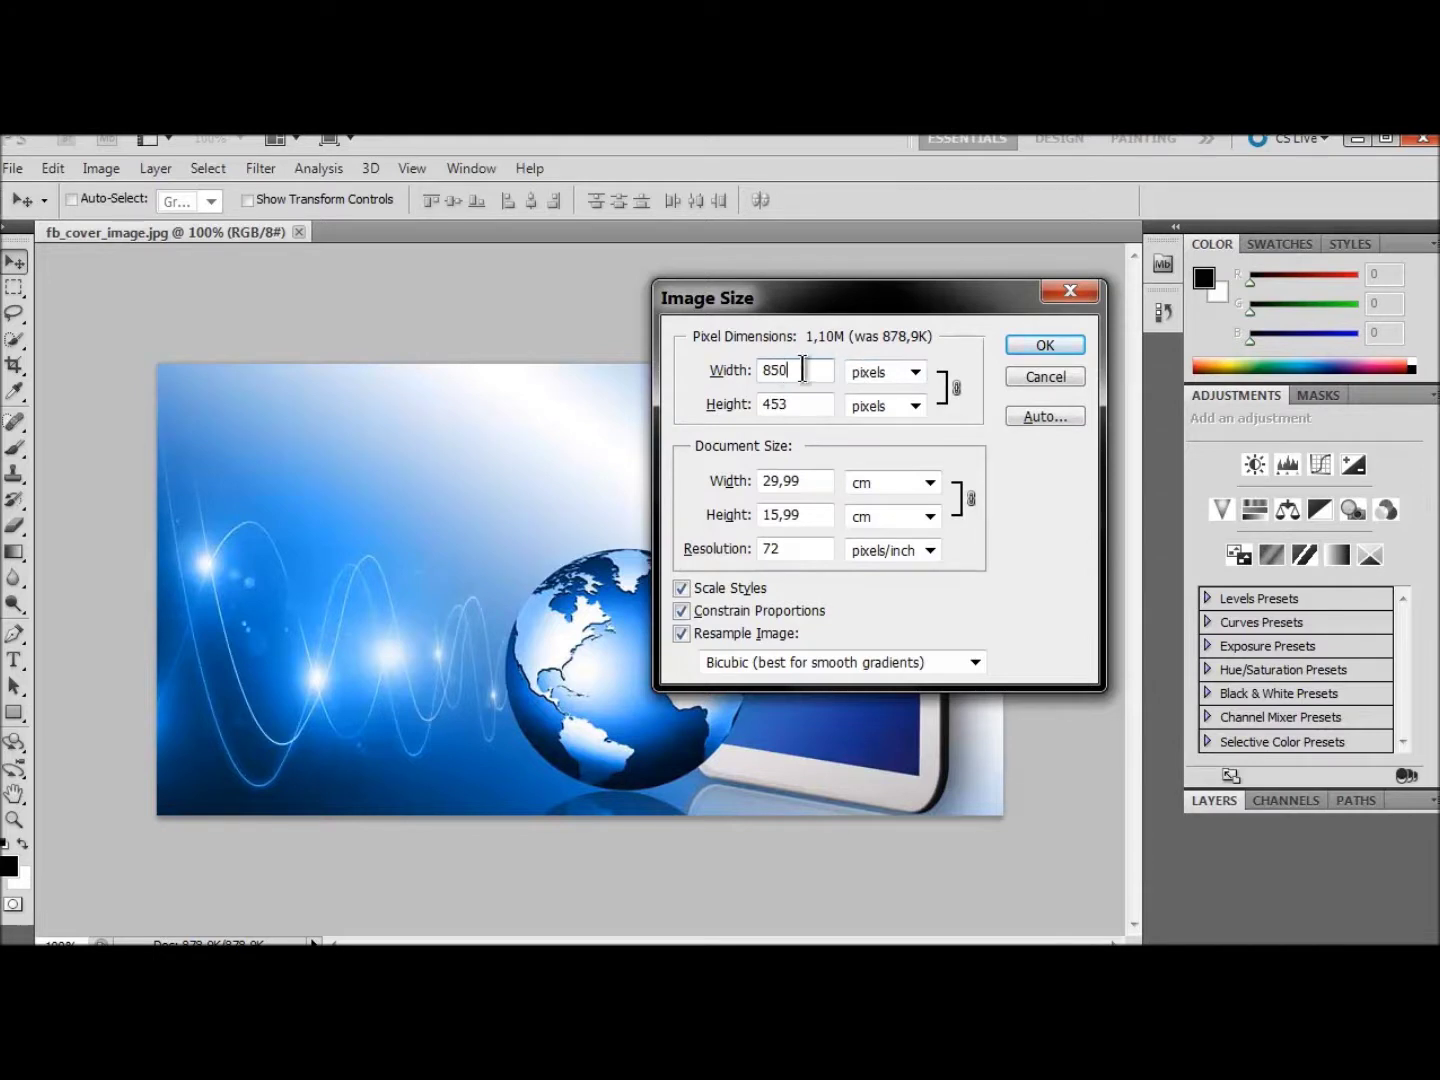
left_click(1038, 345)
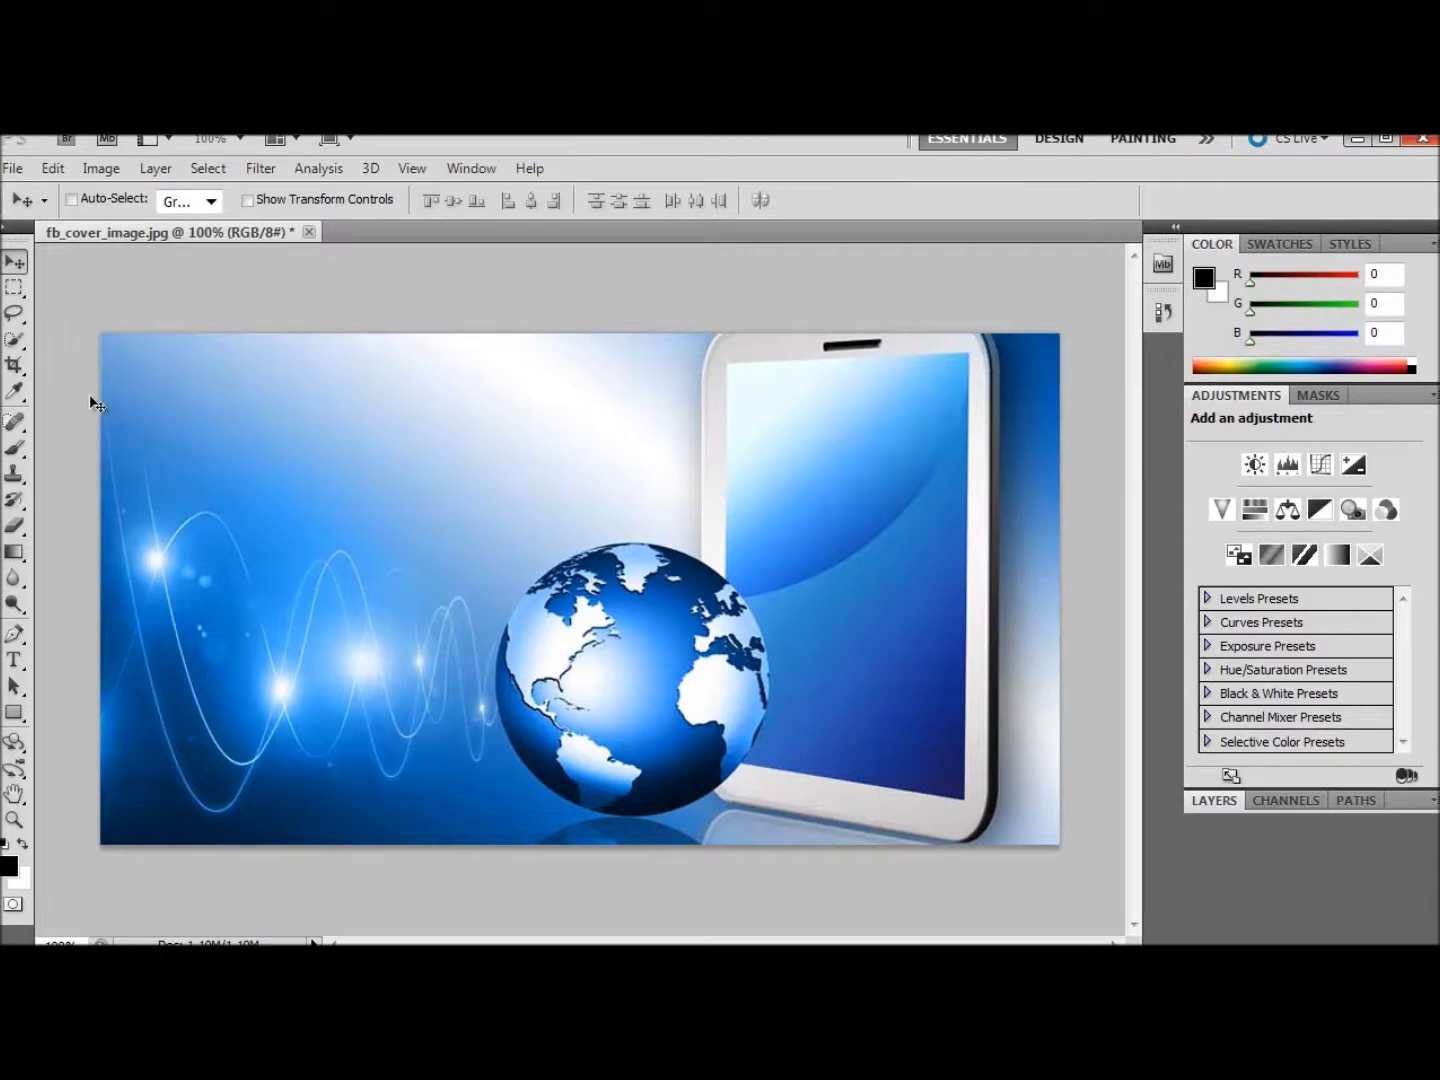
Step: Crop the image to a fixed 850×315 marquee placed at its top-left, then deselect
left_click(13, 286)
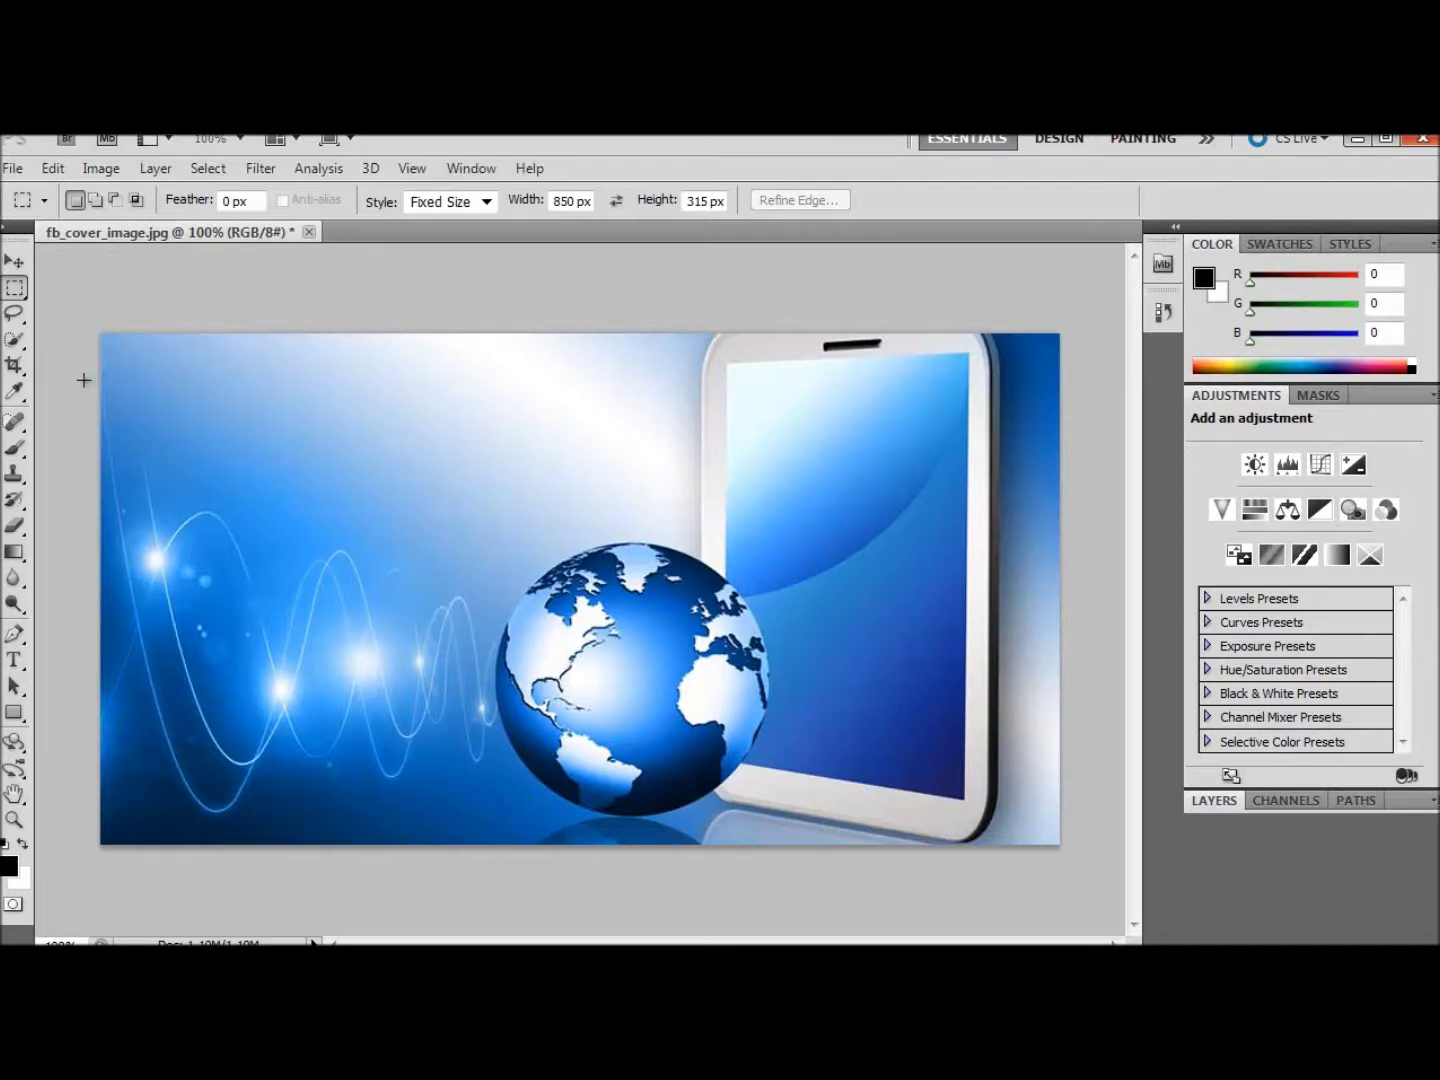
left_click(80, 324)
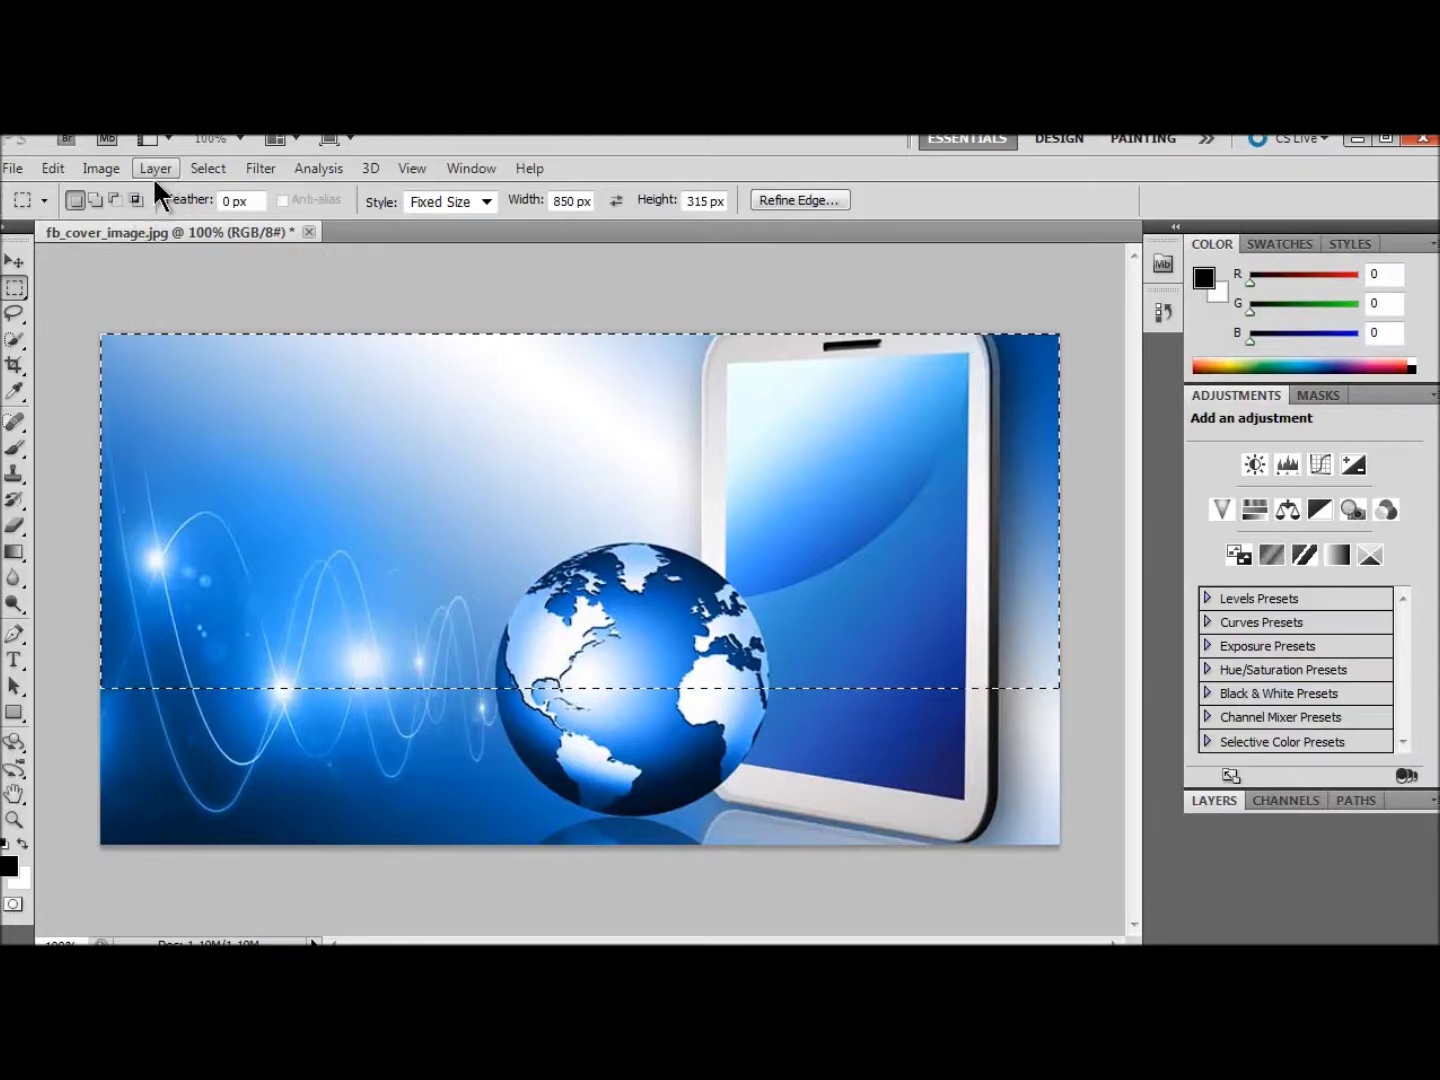
left_click(101, 169)
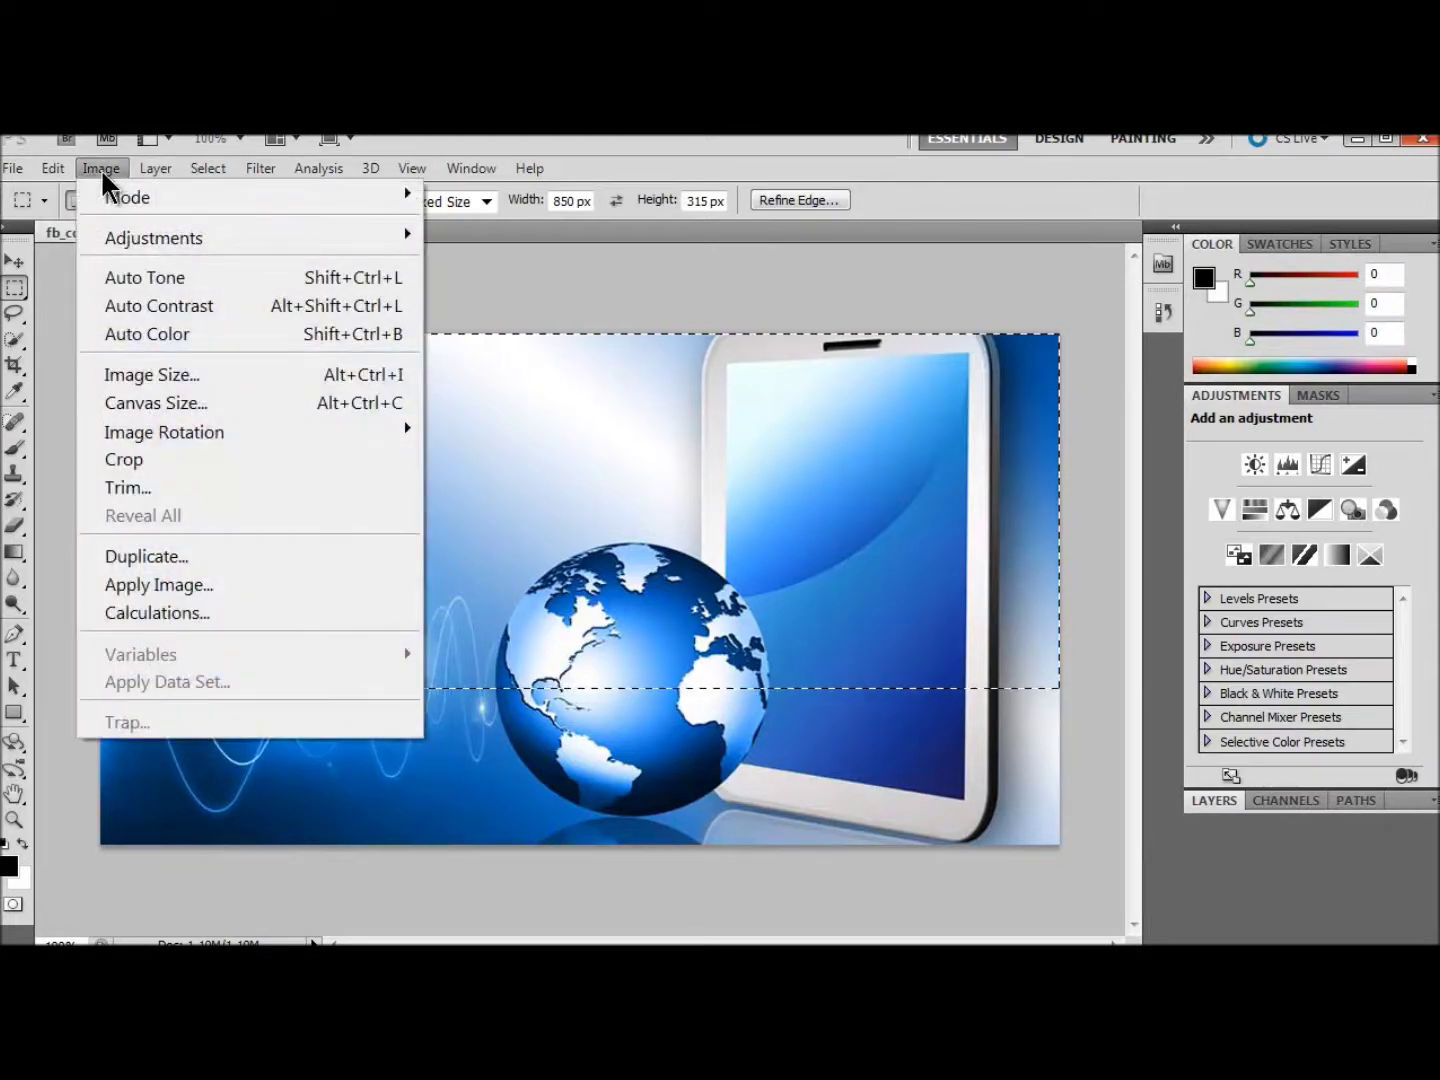
left_click(215, 459)
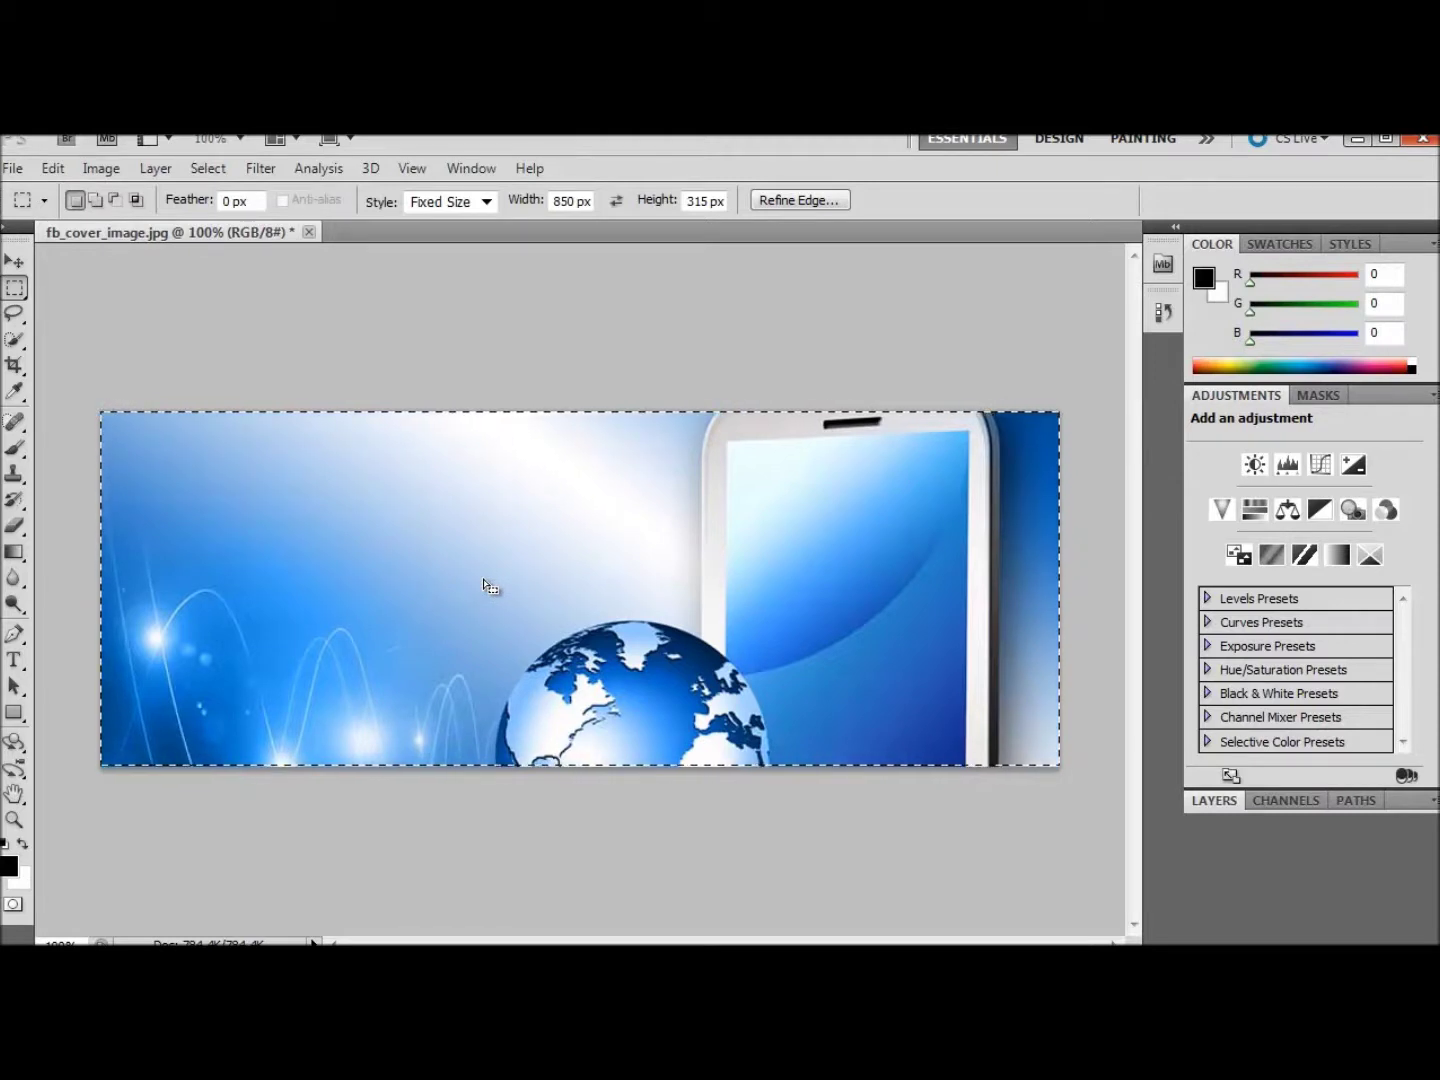
key("ctrl+d")
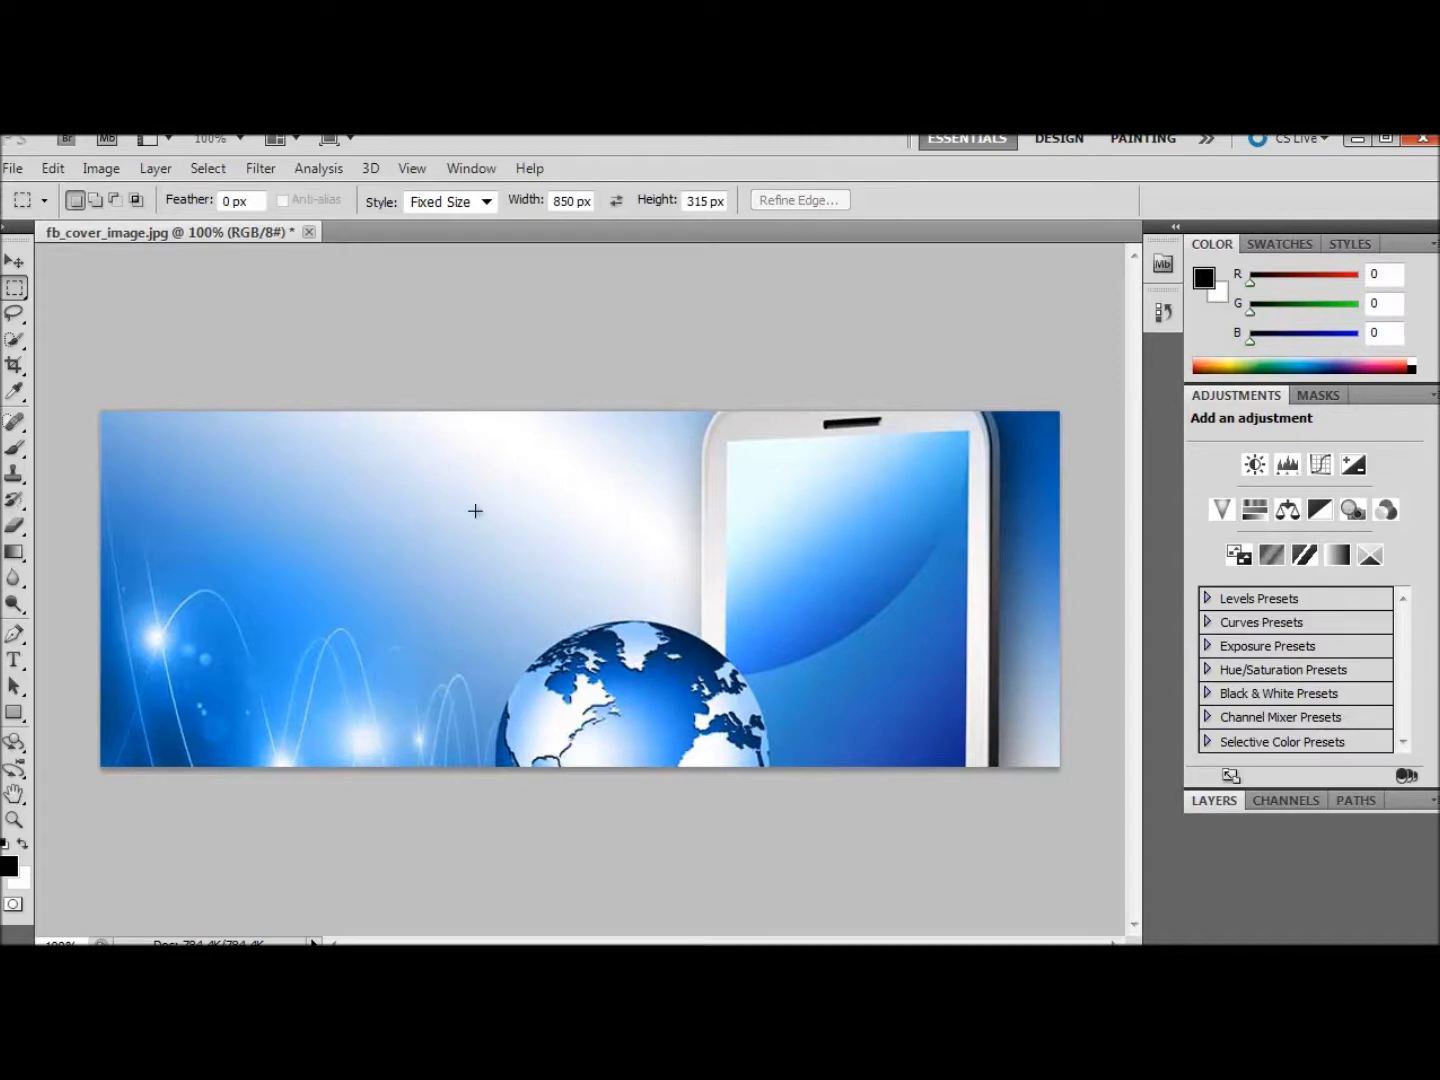
Step: Verify in Image Size that the cover measures 850×315 pixels
key("ctrl+alt+i")
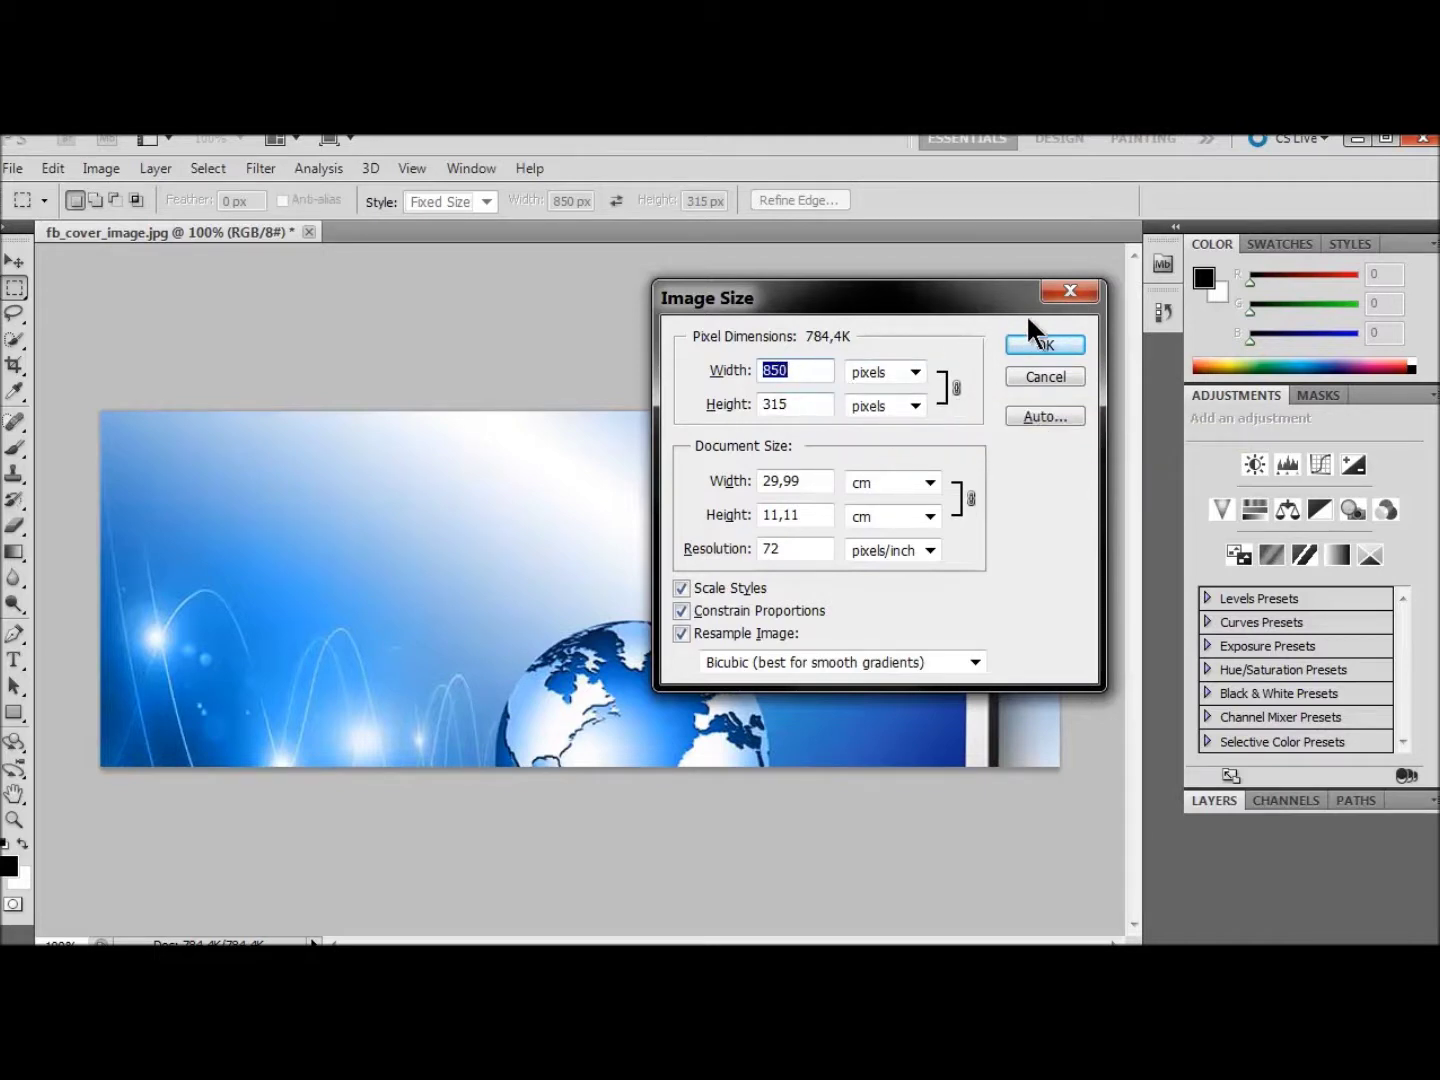
left_click(1044, 344)
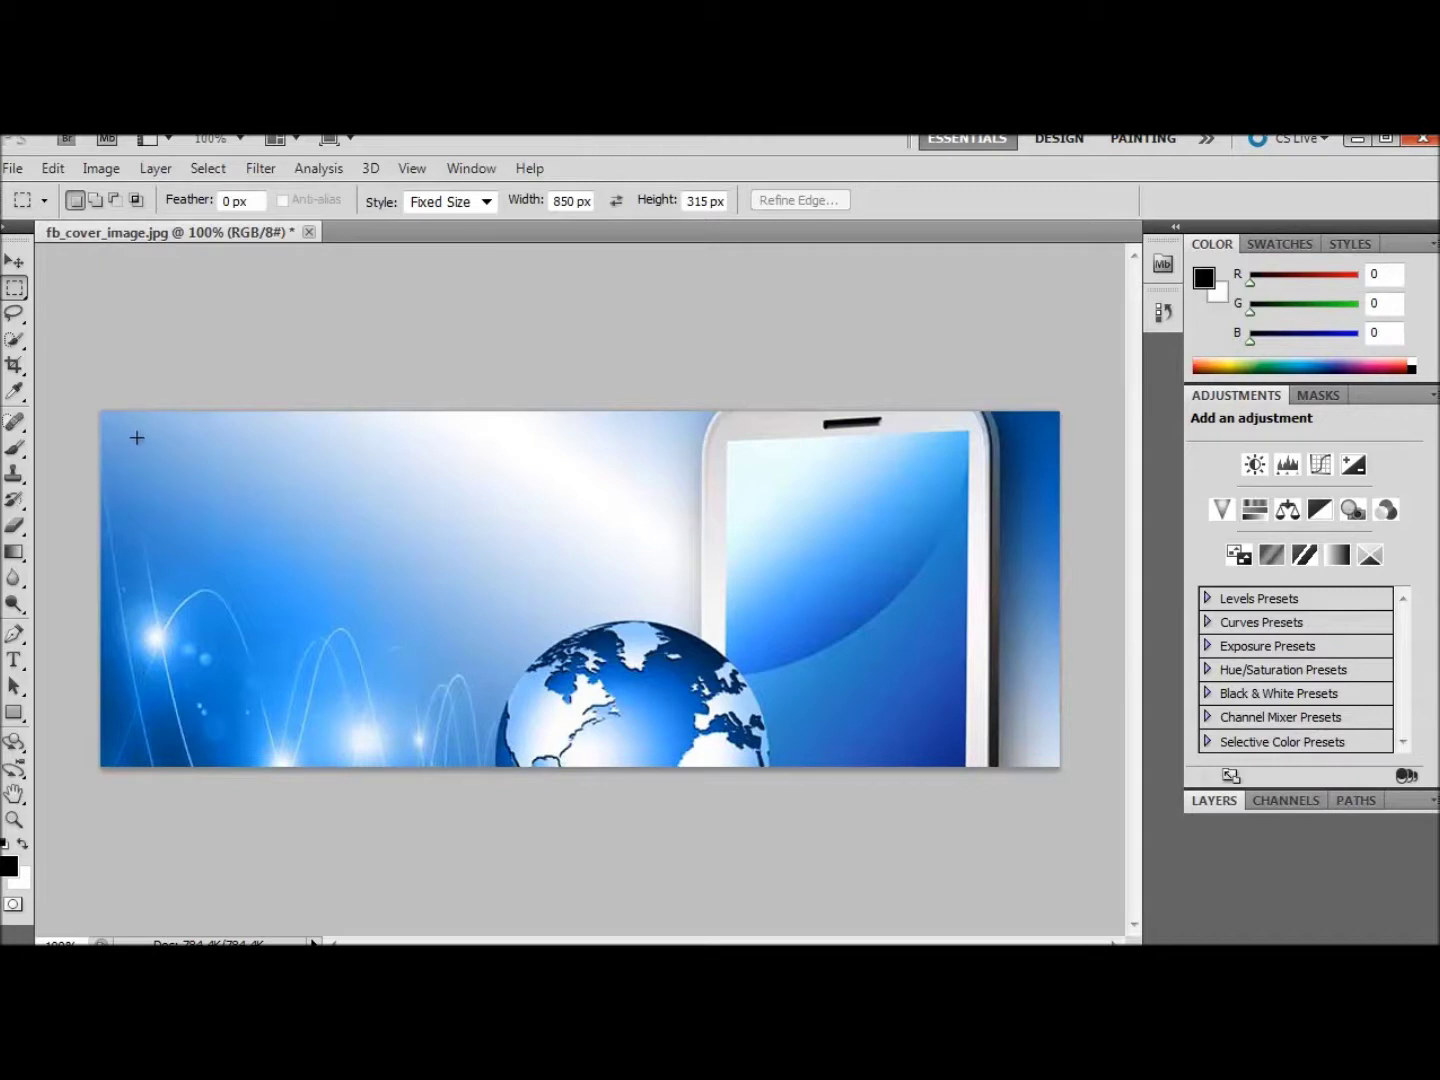
Step: Type 'Web Design', 'Internet Marketing' and 'App Development' on three lines, then nudge the text up-left
key("t")
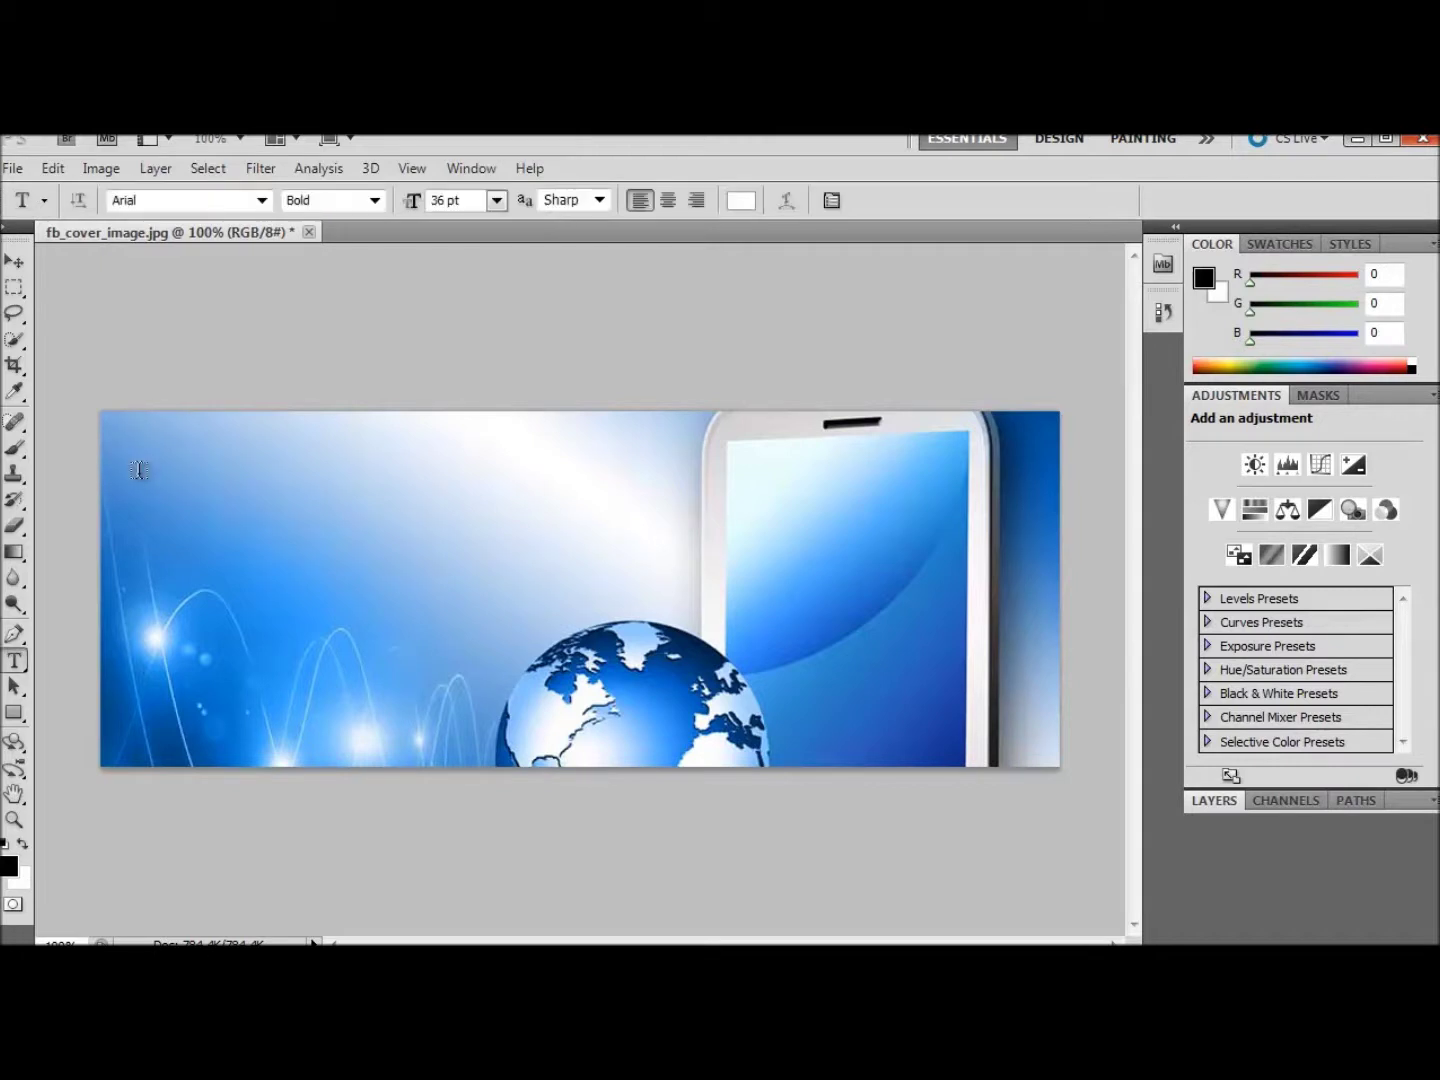
left_click(139, 470)
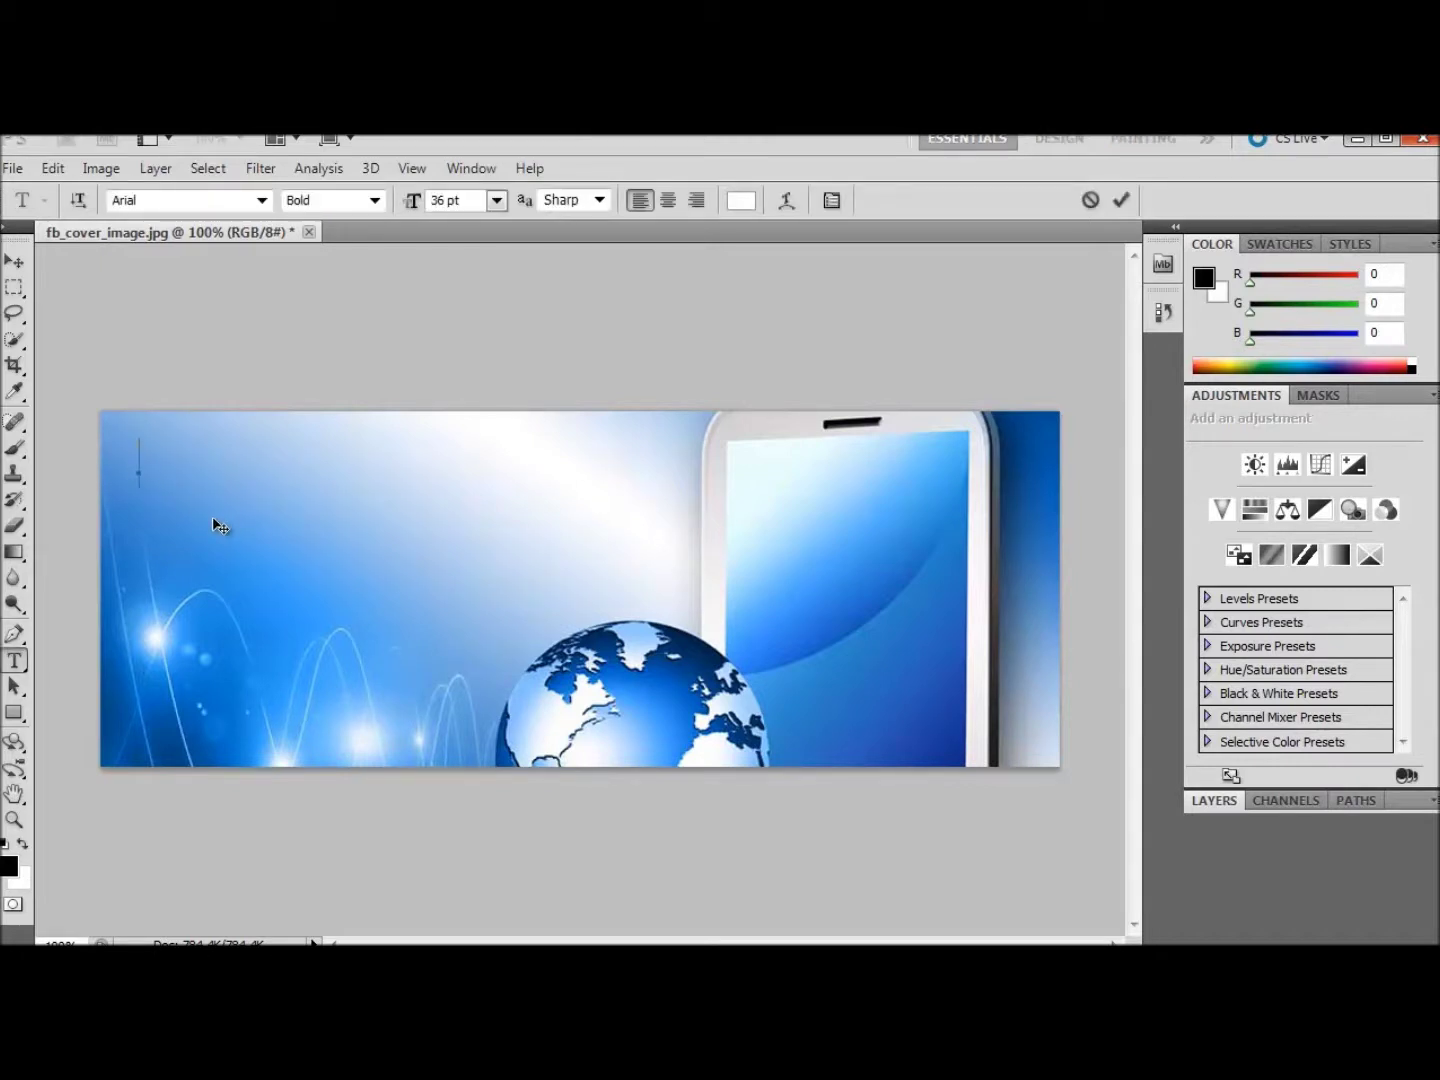
type("Web     ")
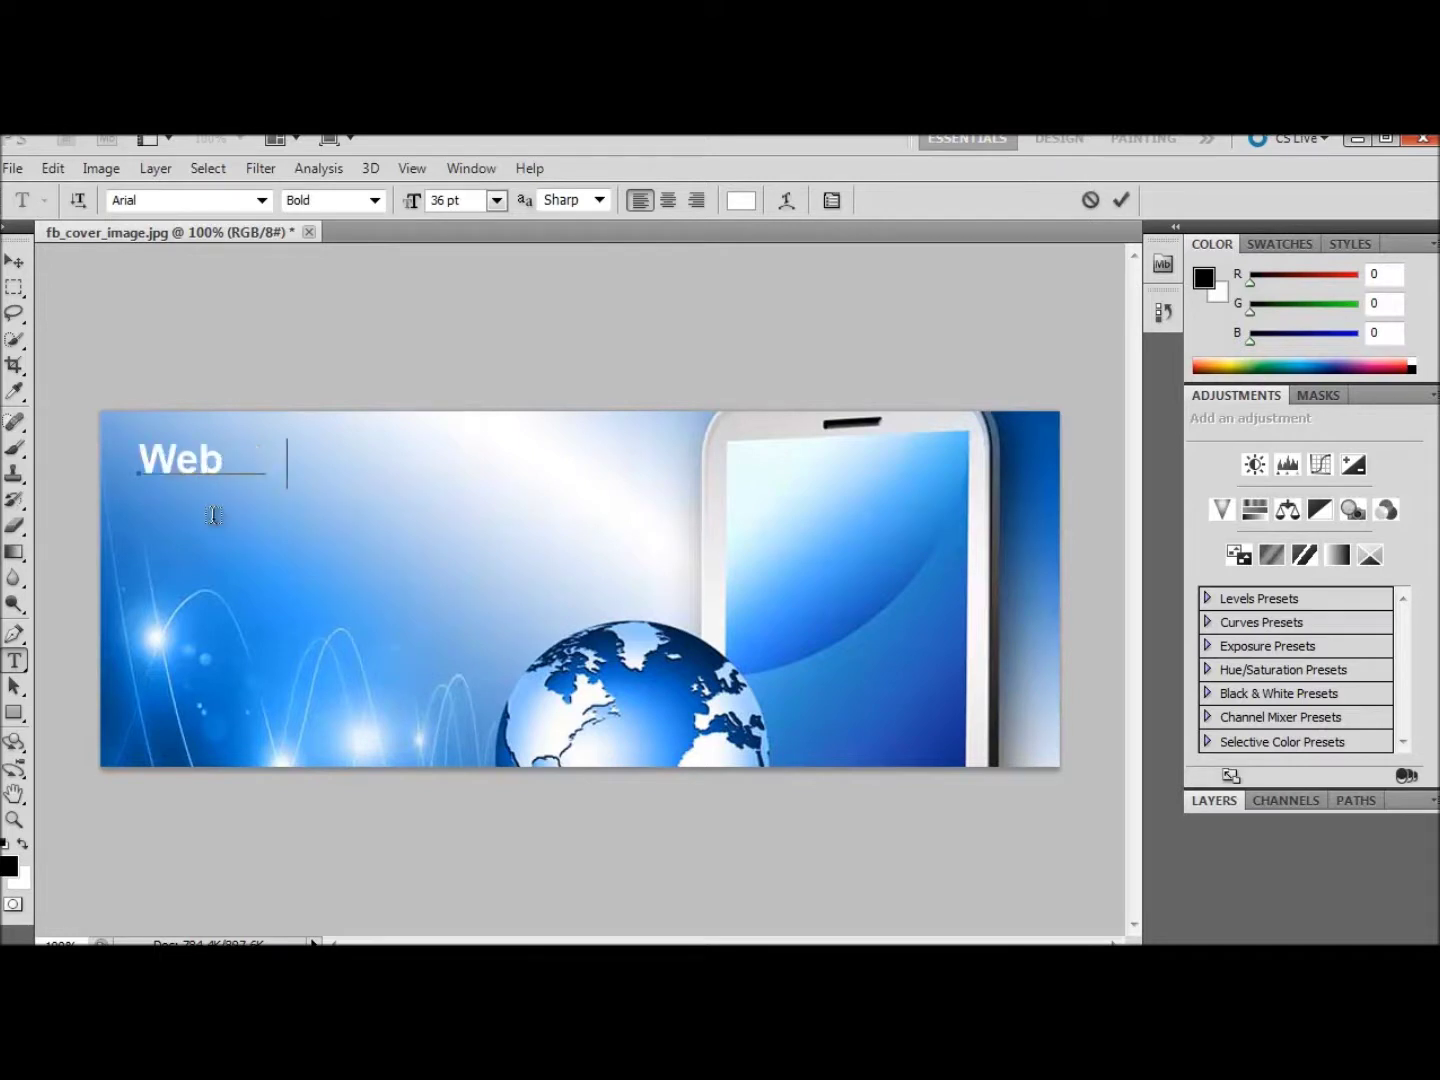
type("Design")
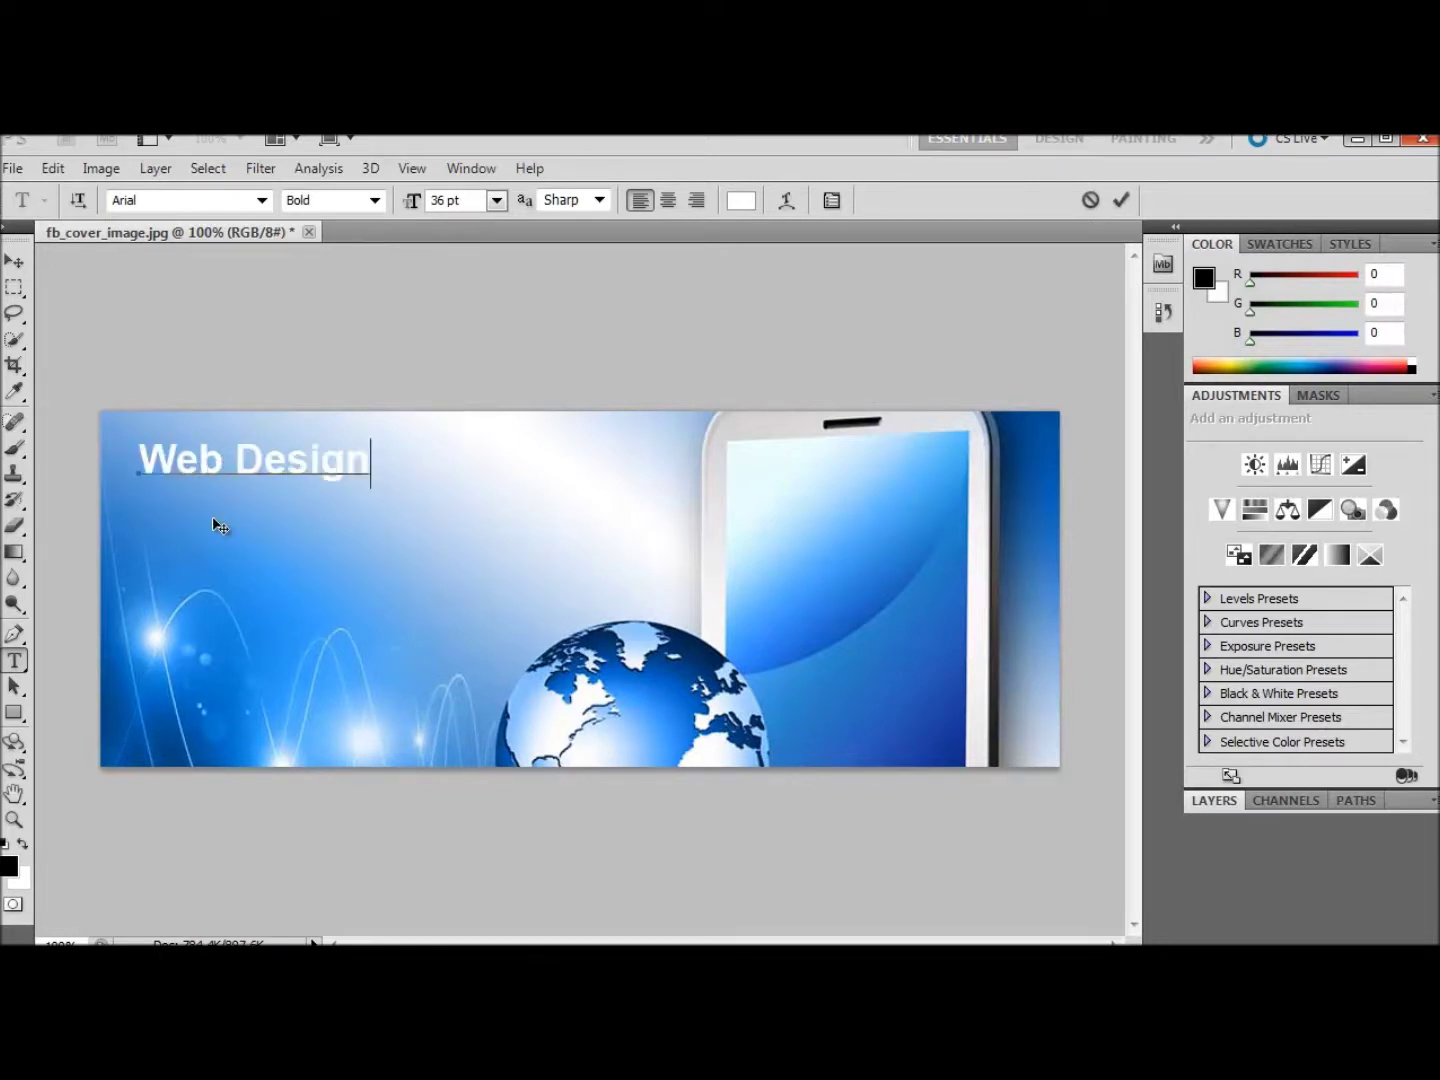
key("Return")
type("Internet M")
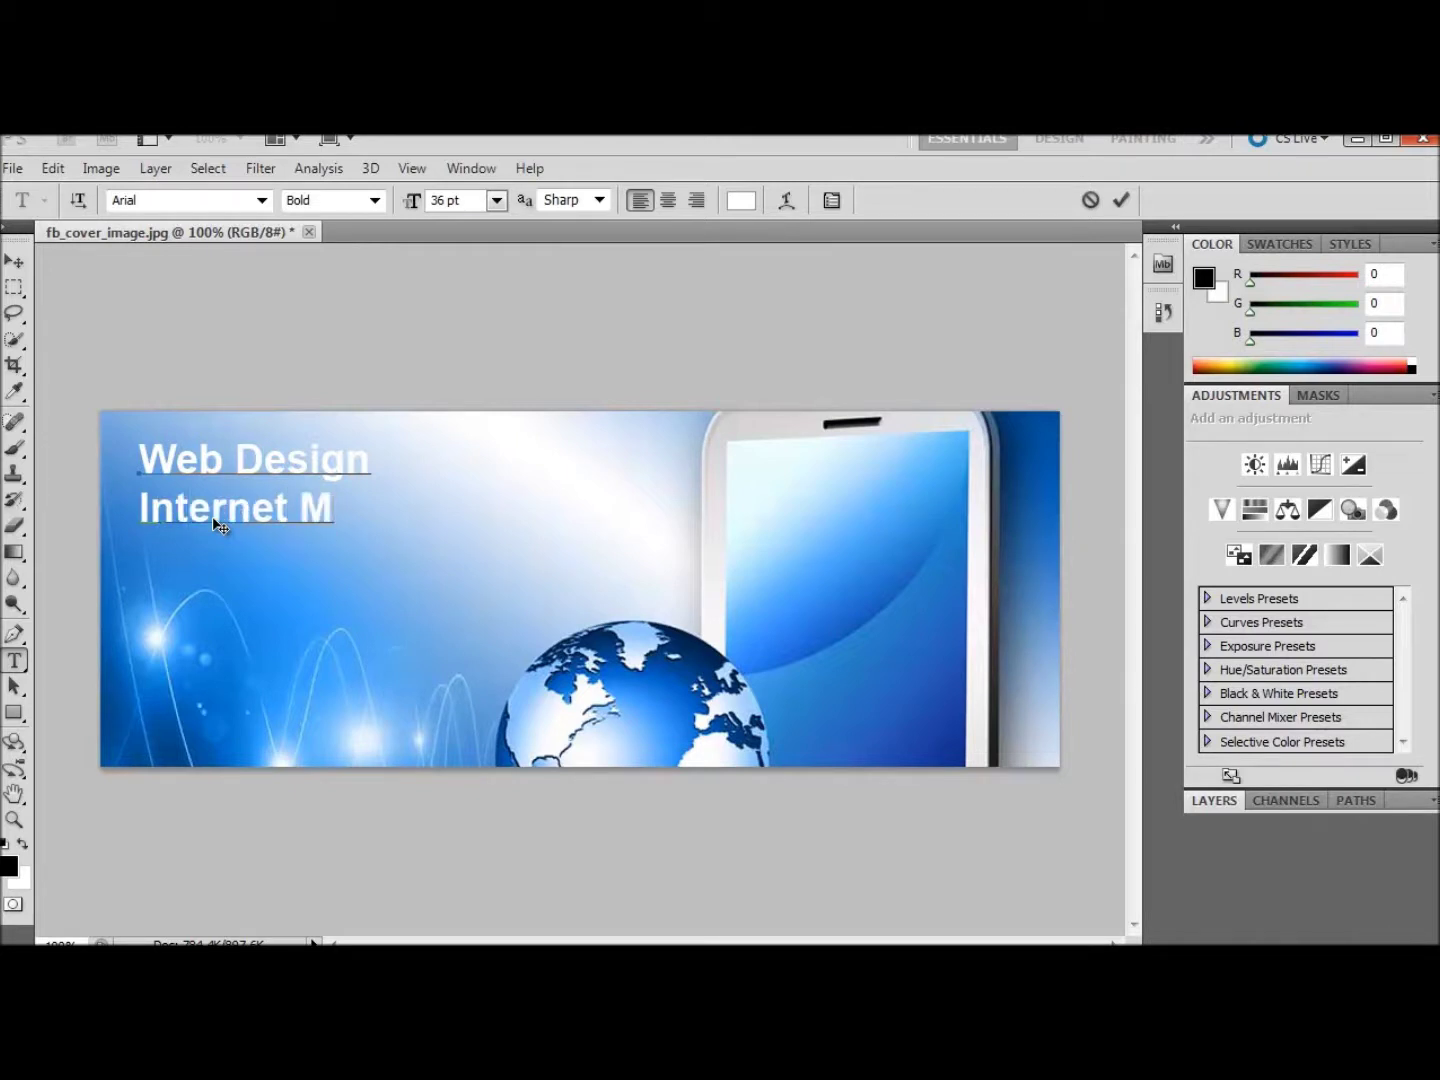
type("arketi")
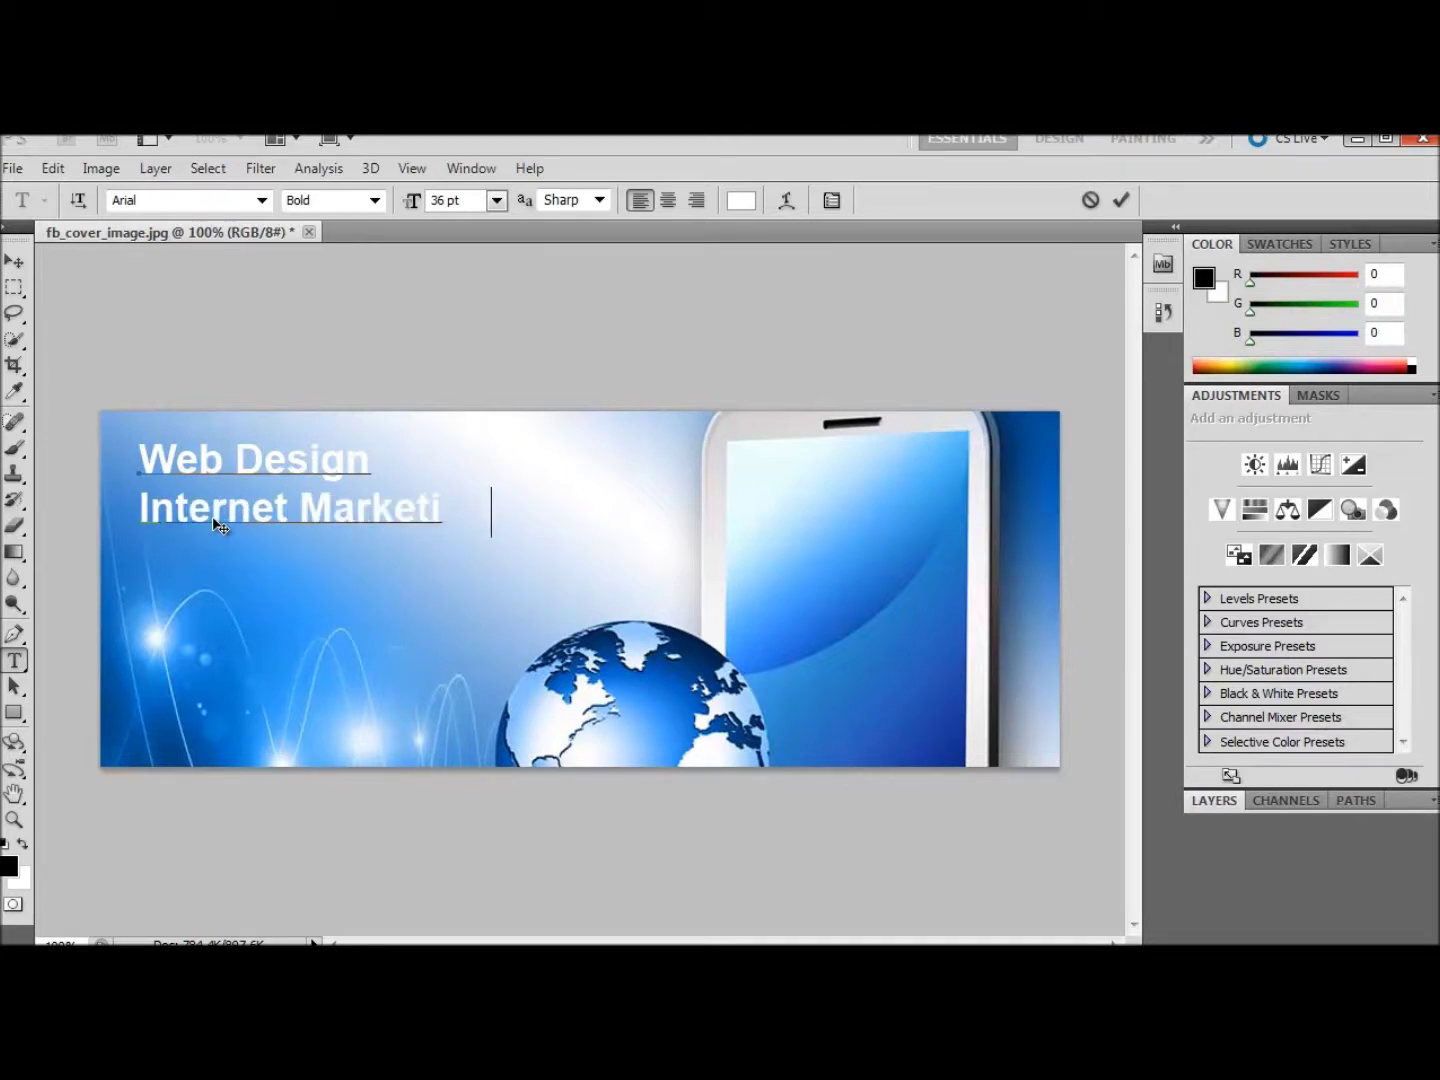
type("ng")
key("Return")
type("App Deve")
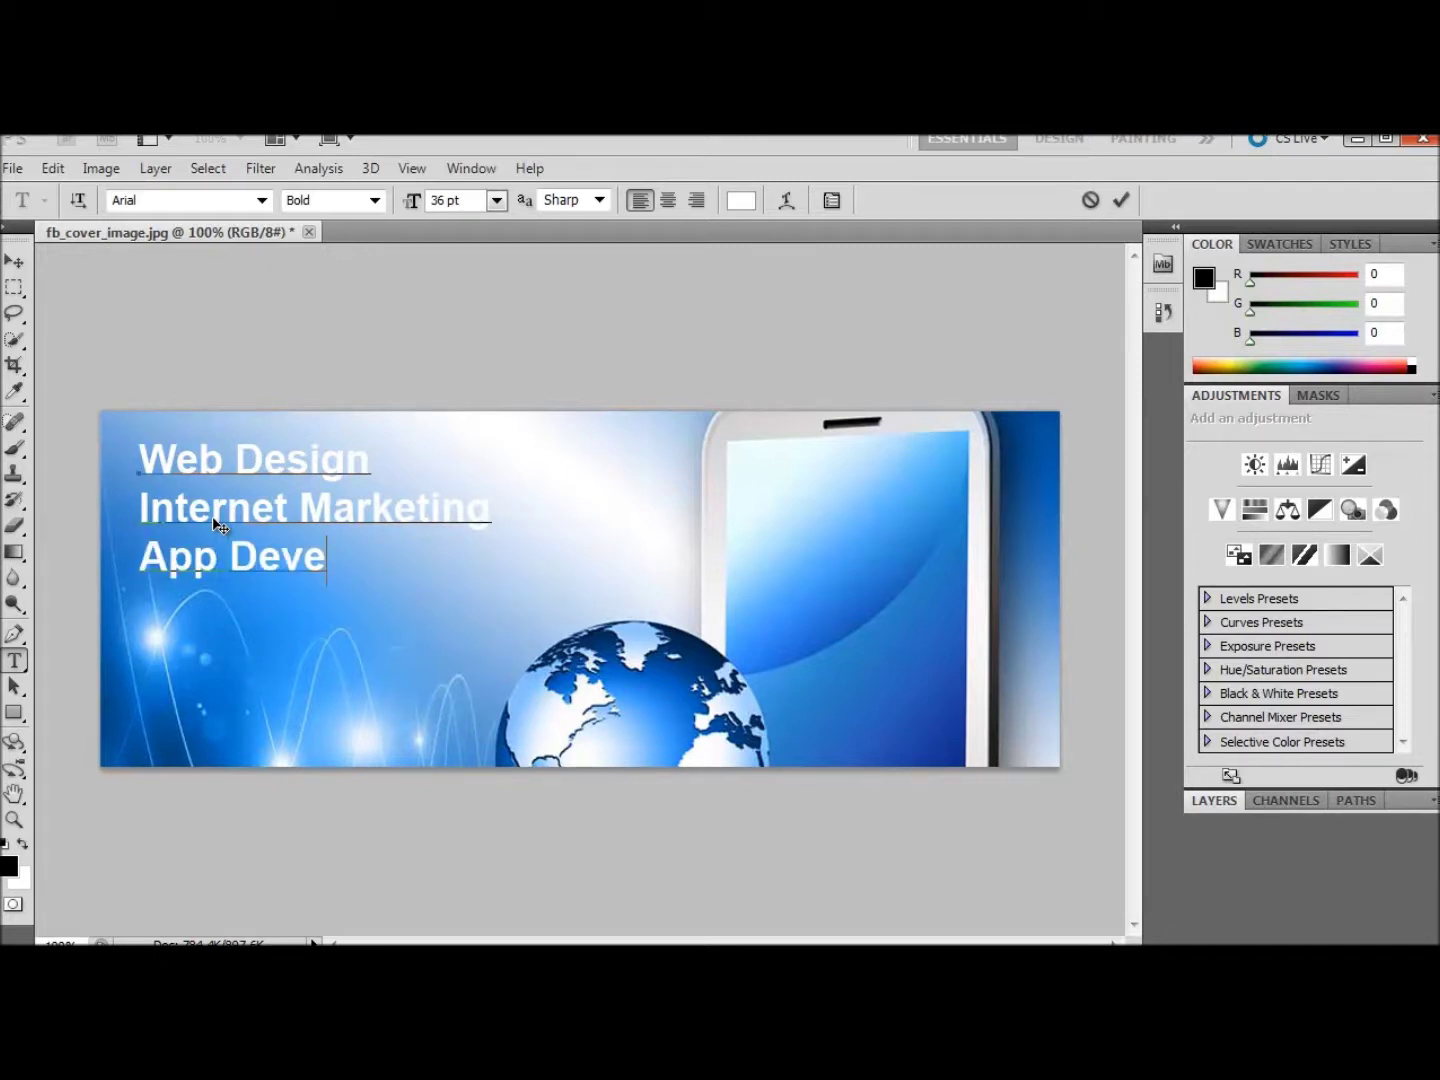
type("lopment")
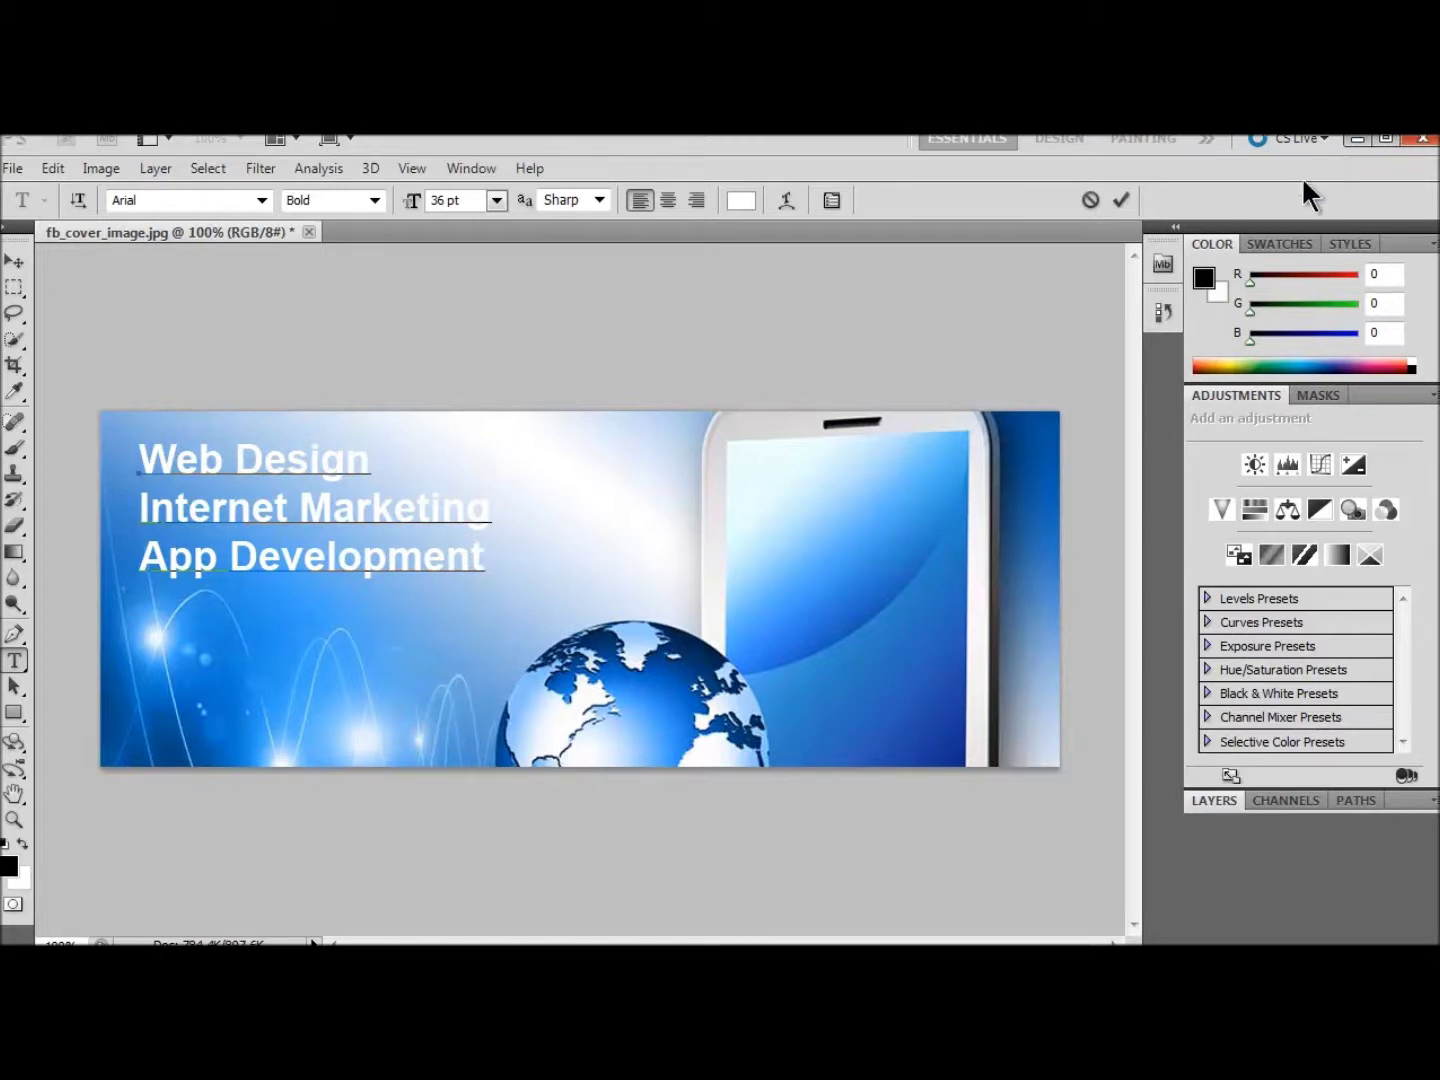
left_click(1120, 201)
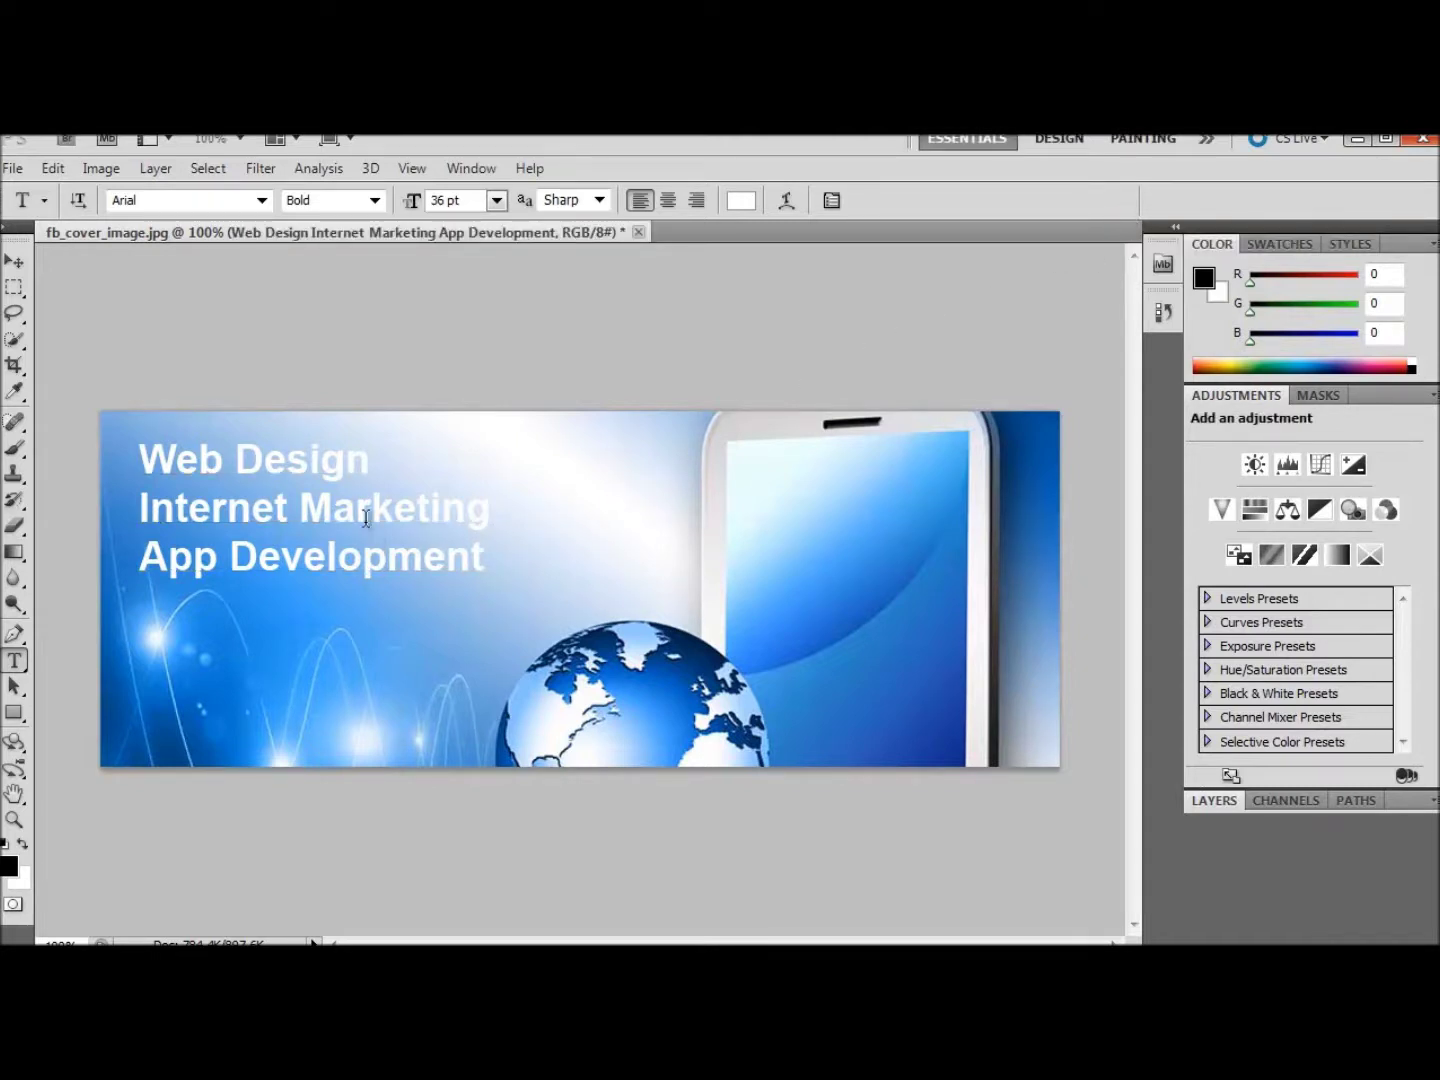
key("v")
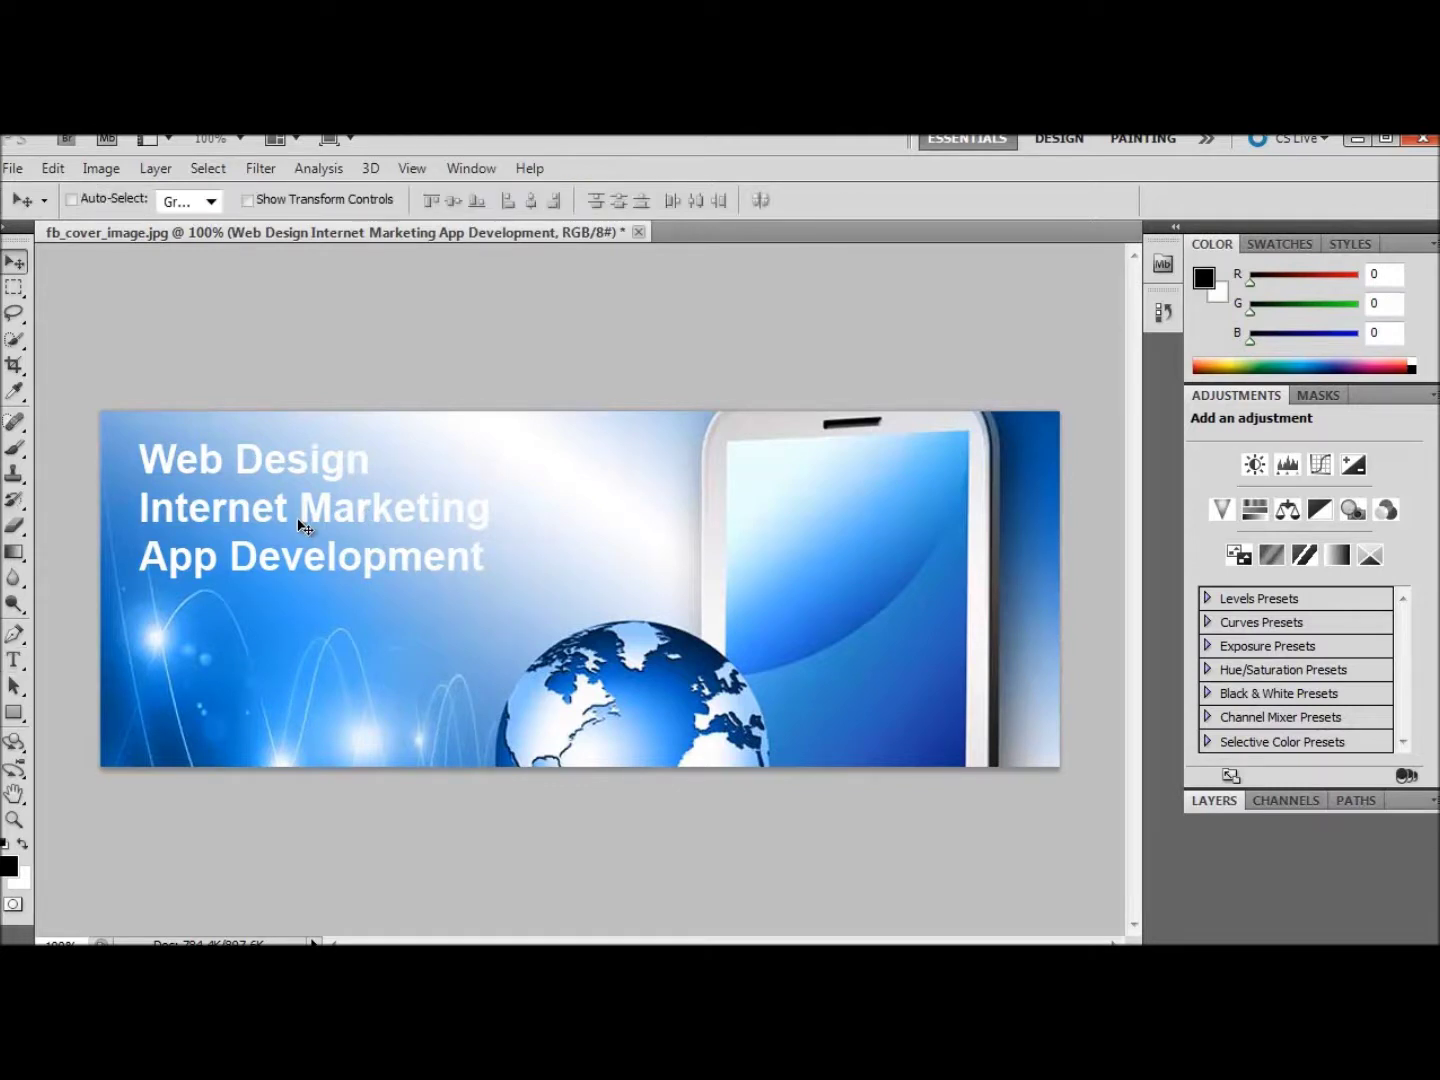
mouse_move(298, 520)
left_mouse_down()
mouse_move(274, 510)
mouse_move(287, 512)
left_mouse_up()
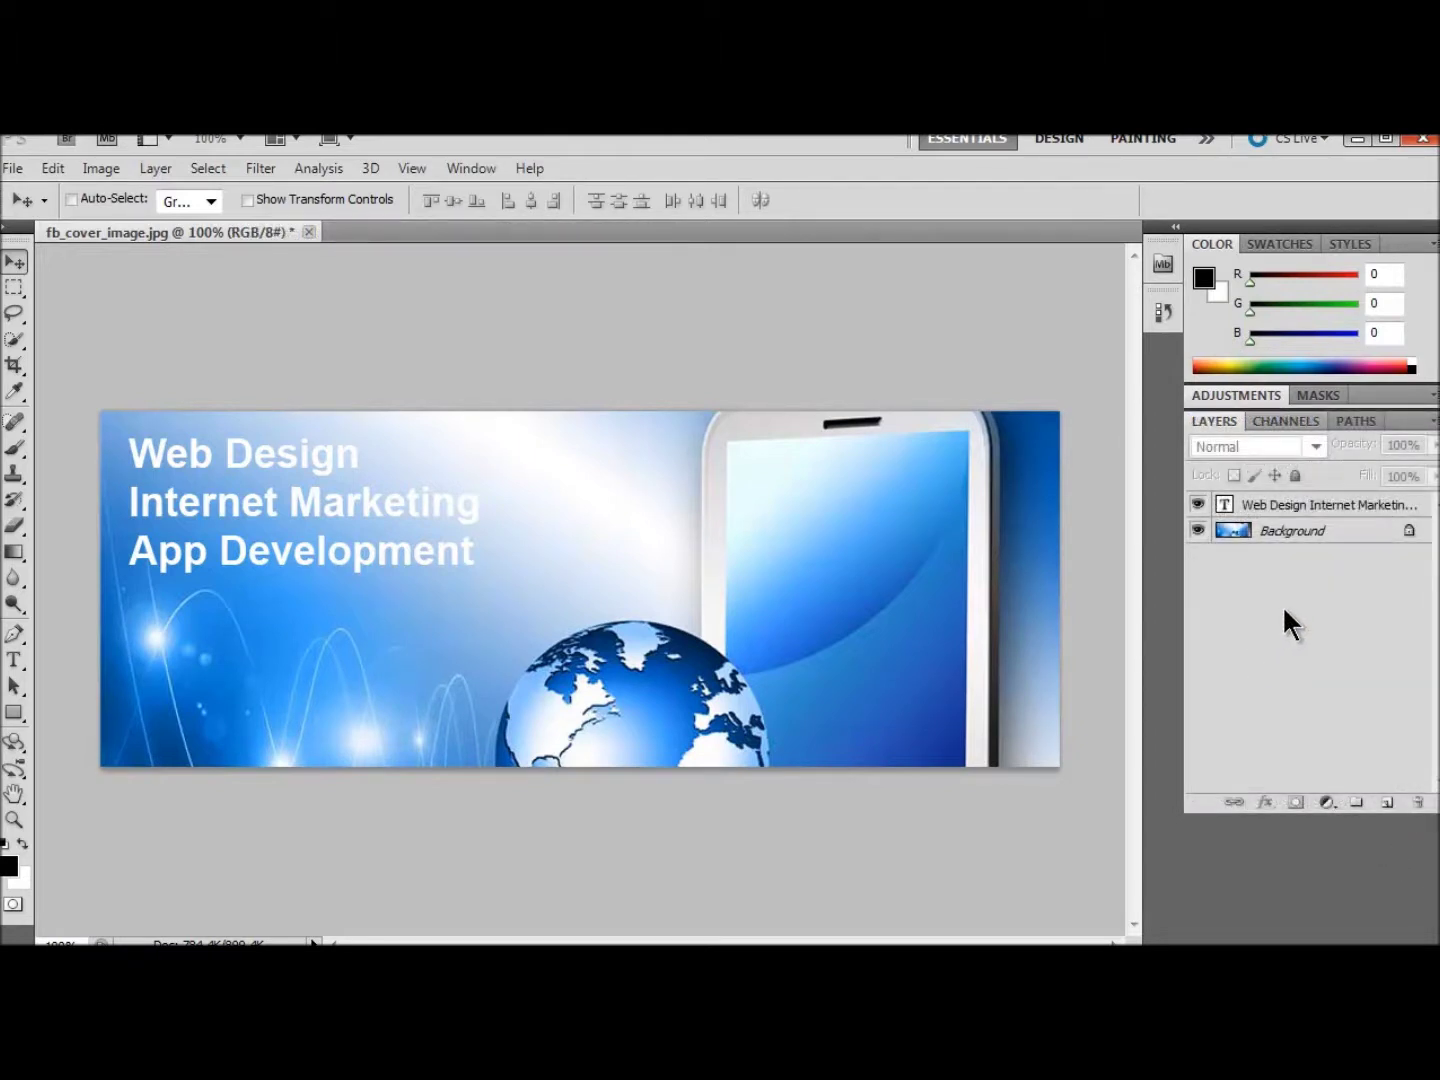
Step: Lower the Background layer's brightness to about −105 using Brightness/Contrast
left_click(1292, 535)
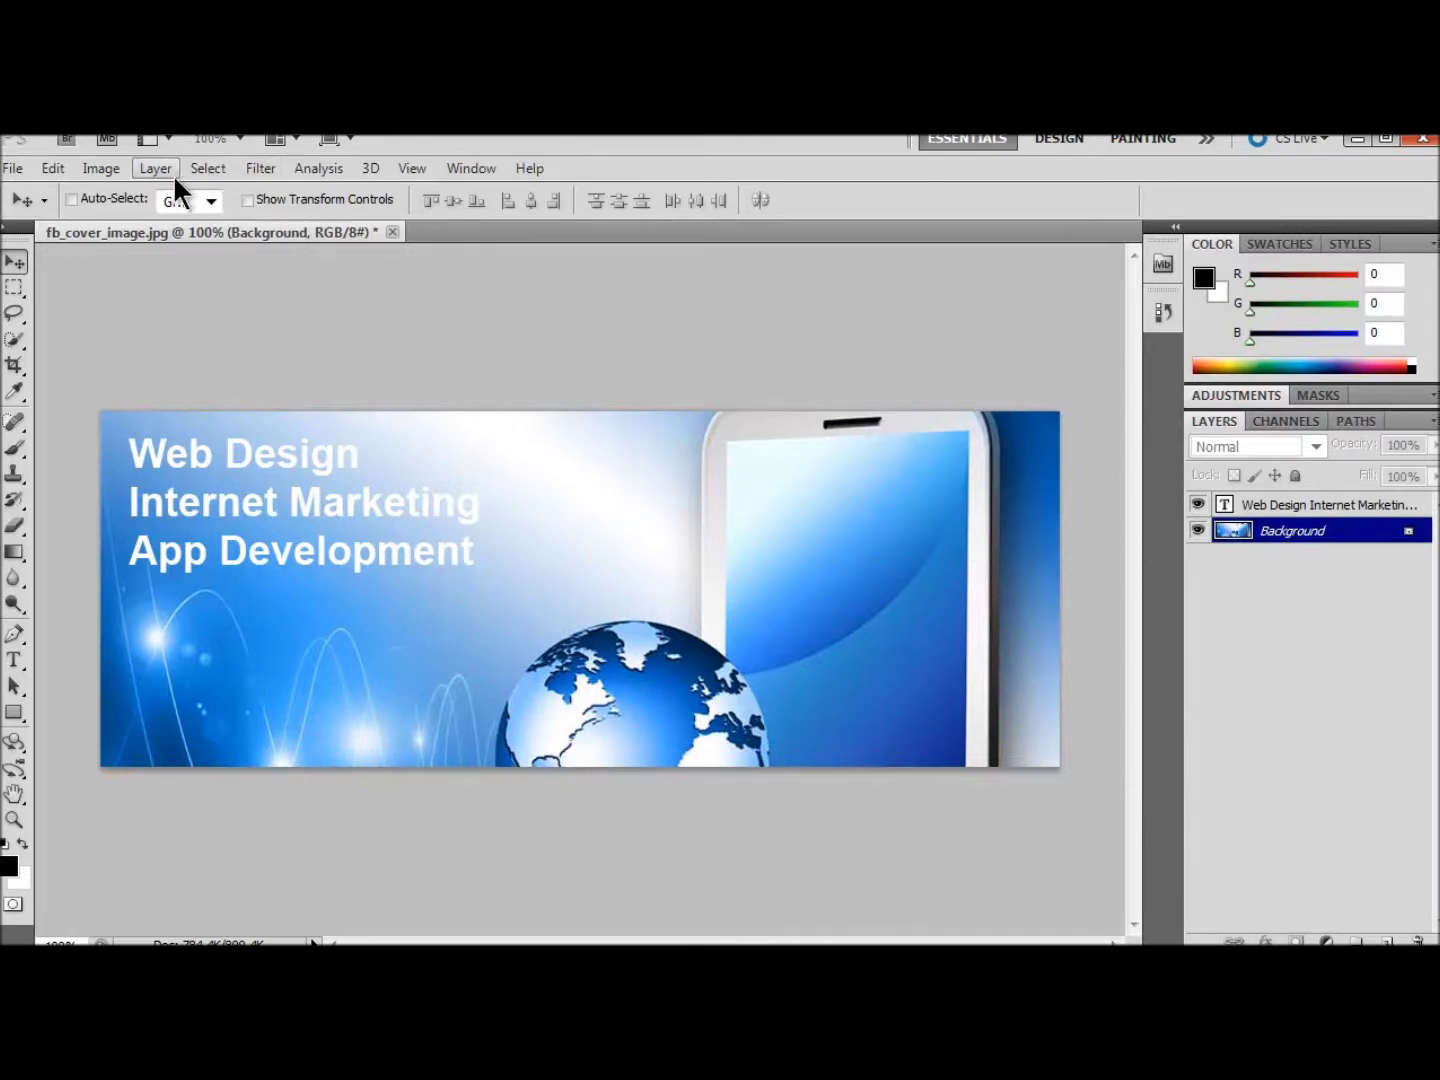
left_click(102, 143)
left_click(100, 170)
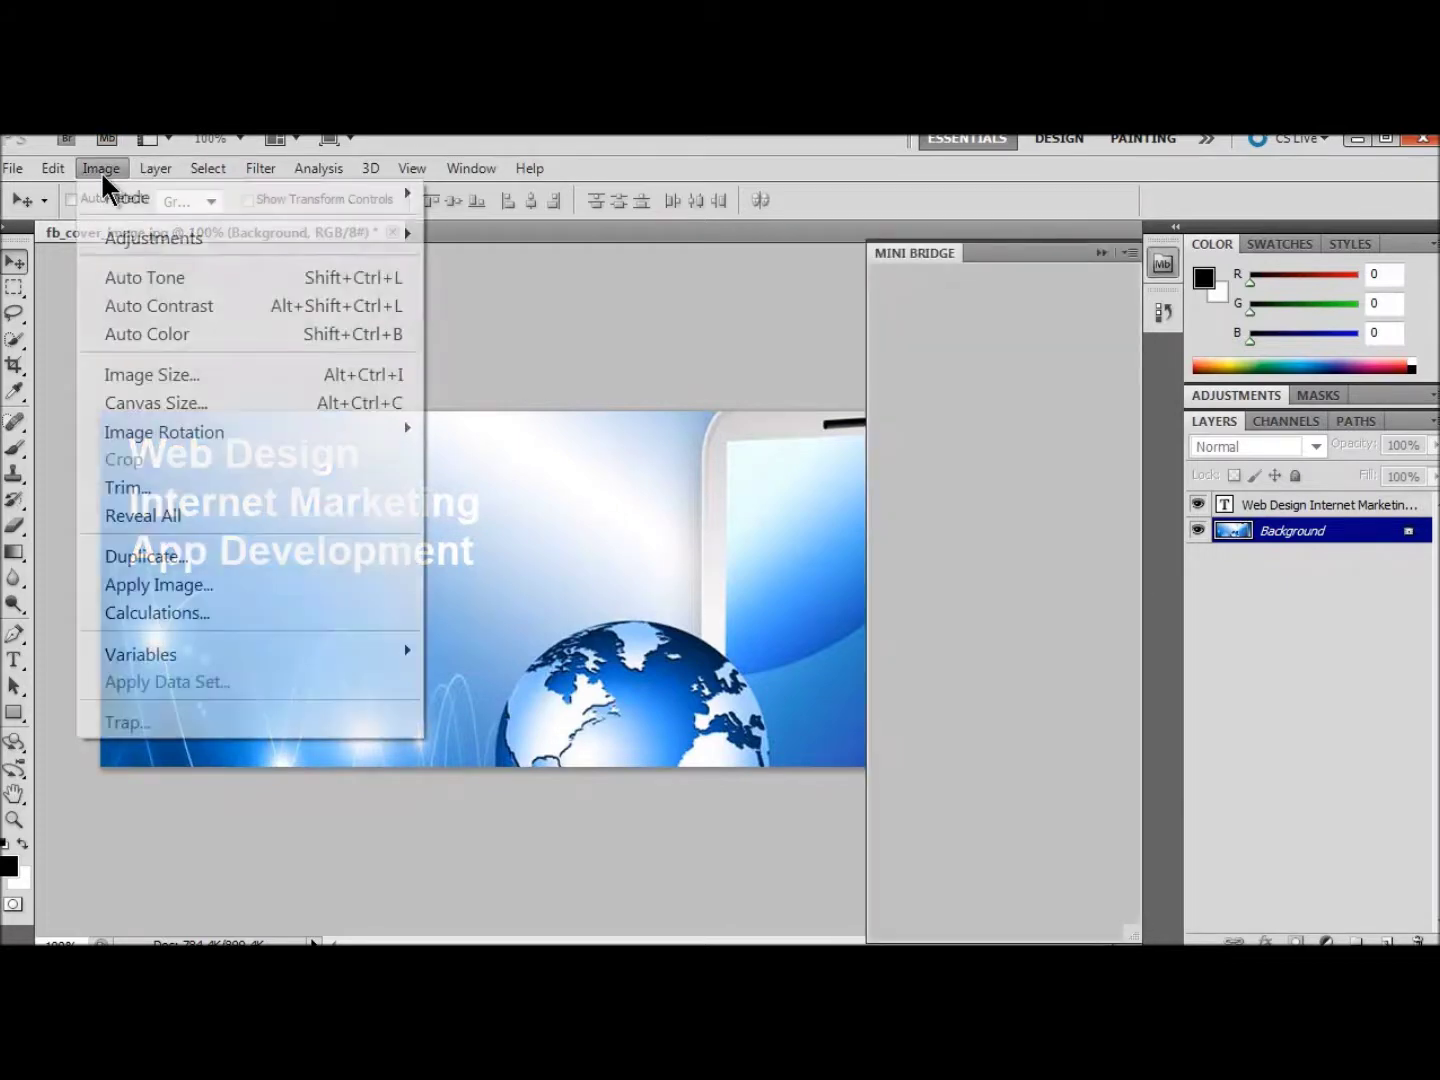
mouse_move(183, 238)
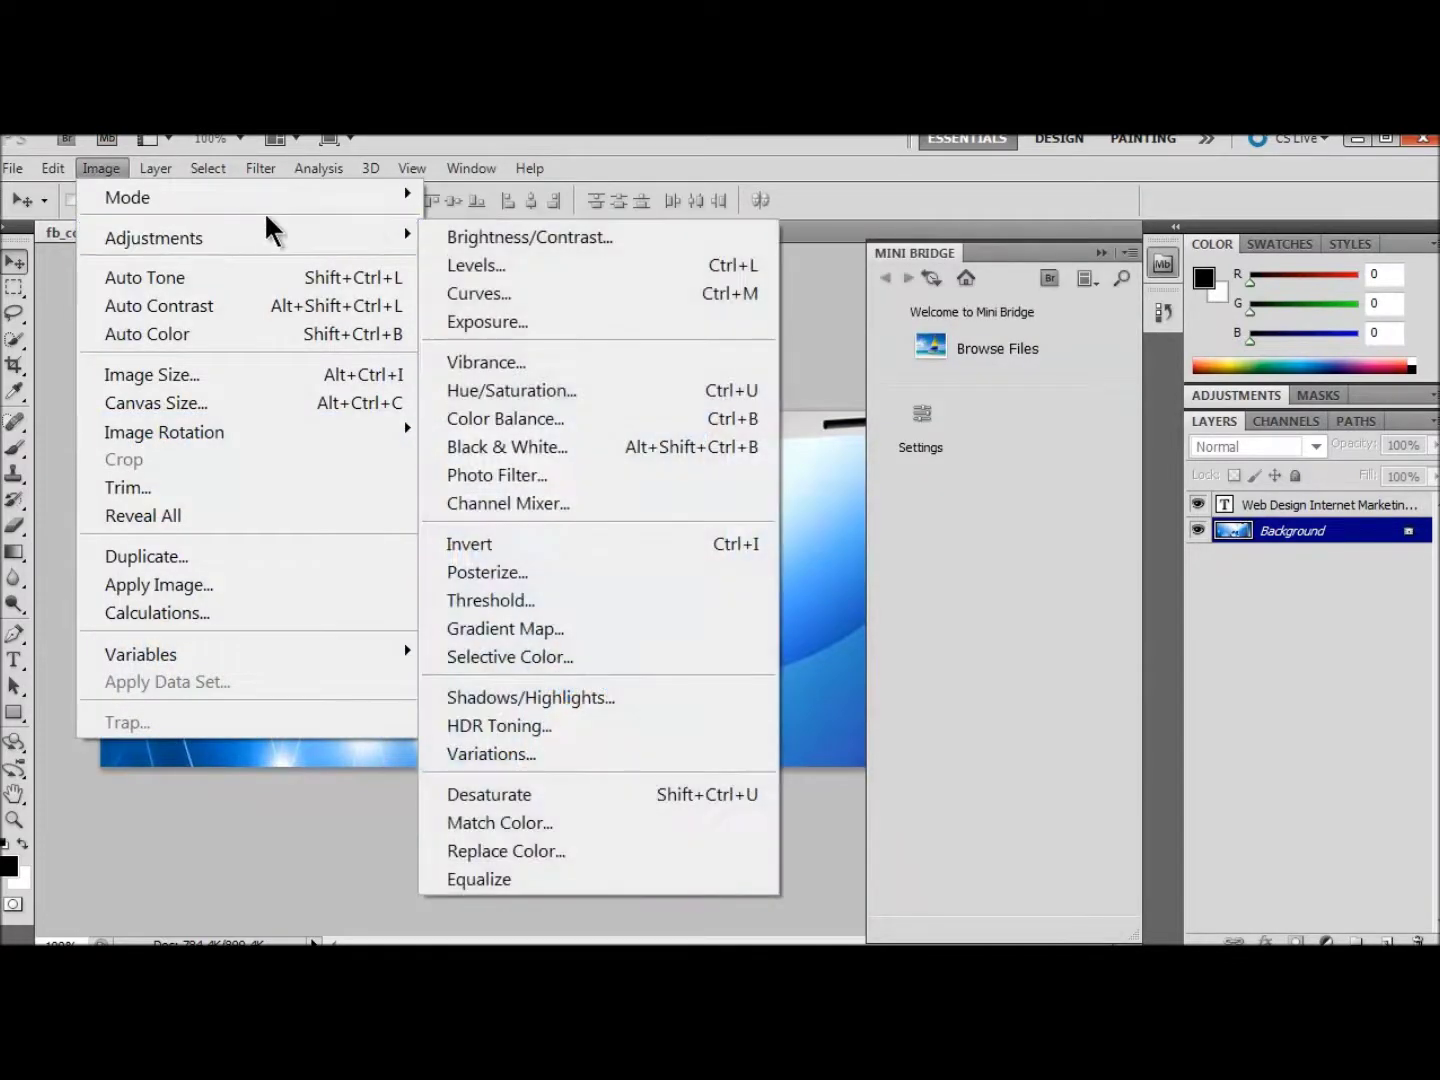
mouse_move(394, 241)
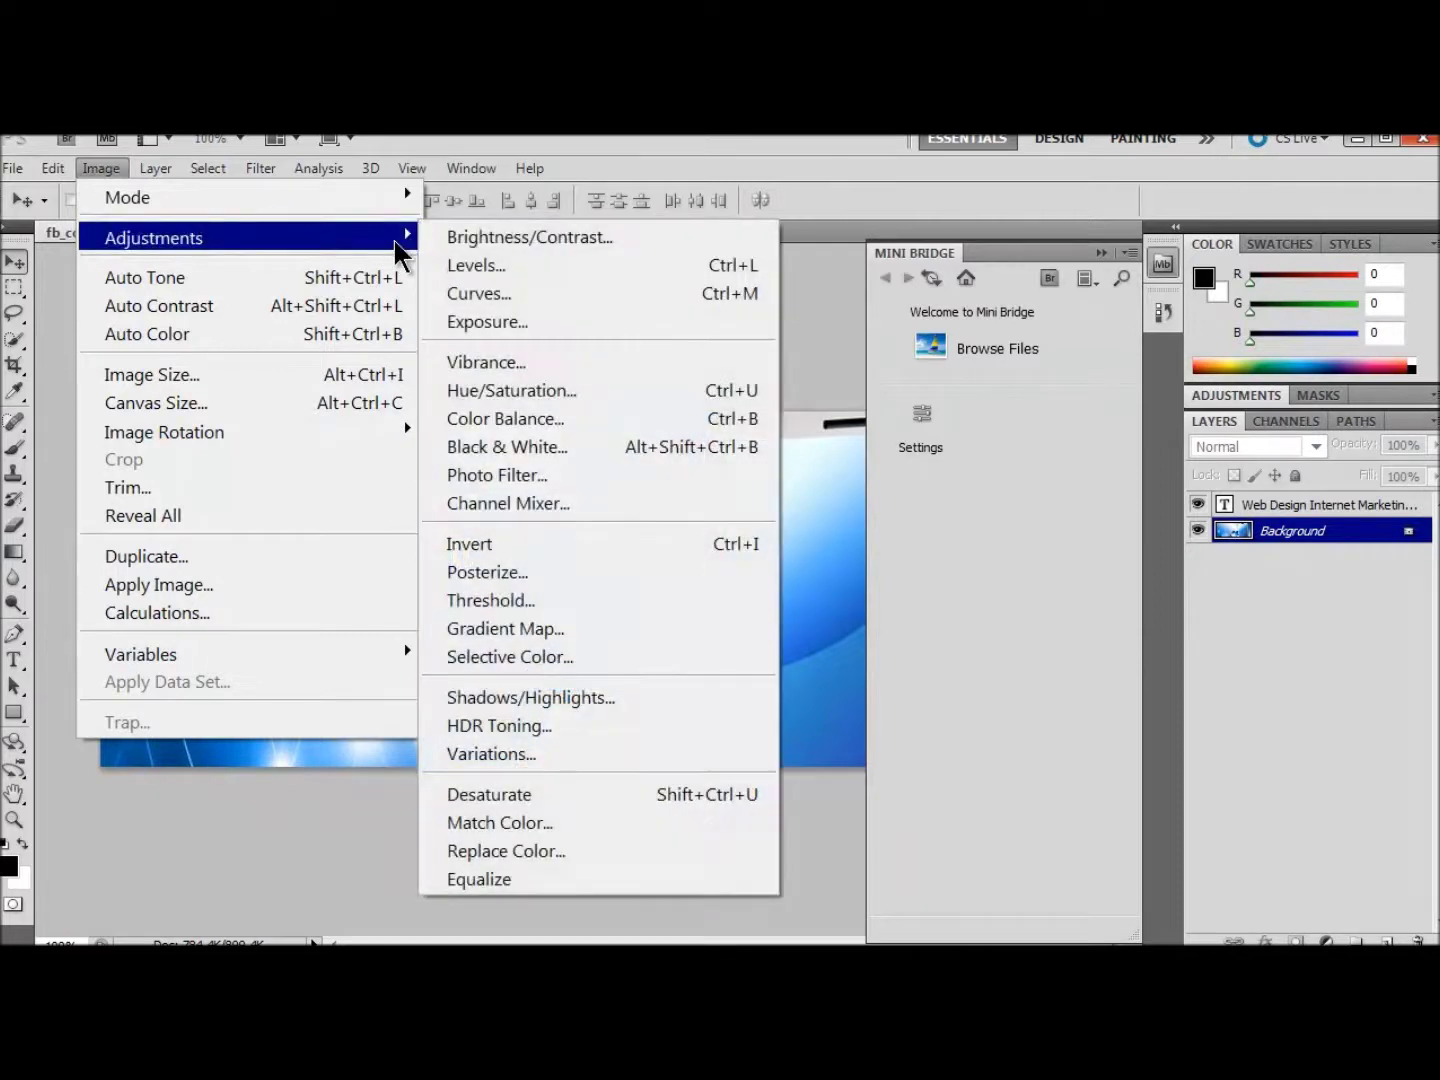
left_click(462, 245)
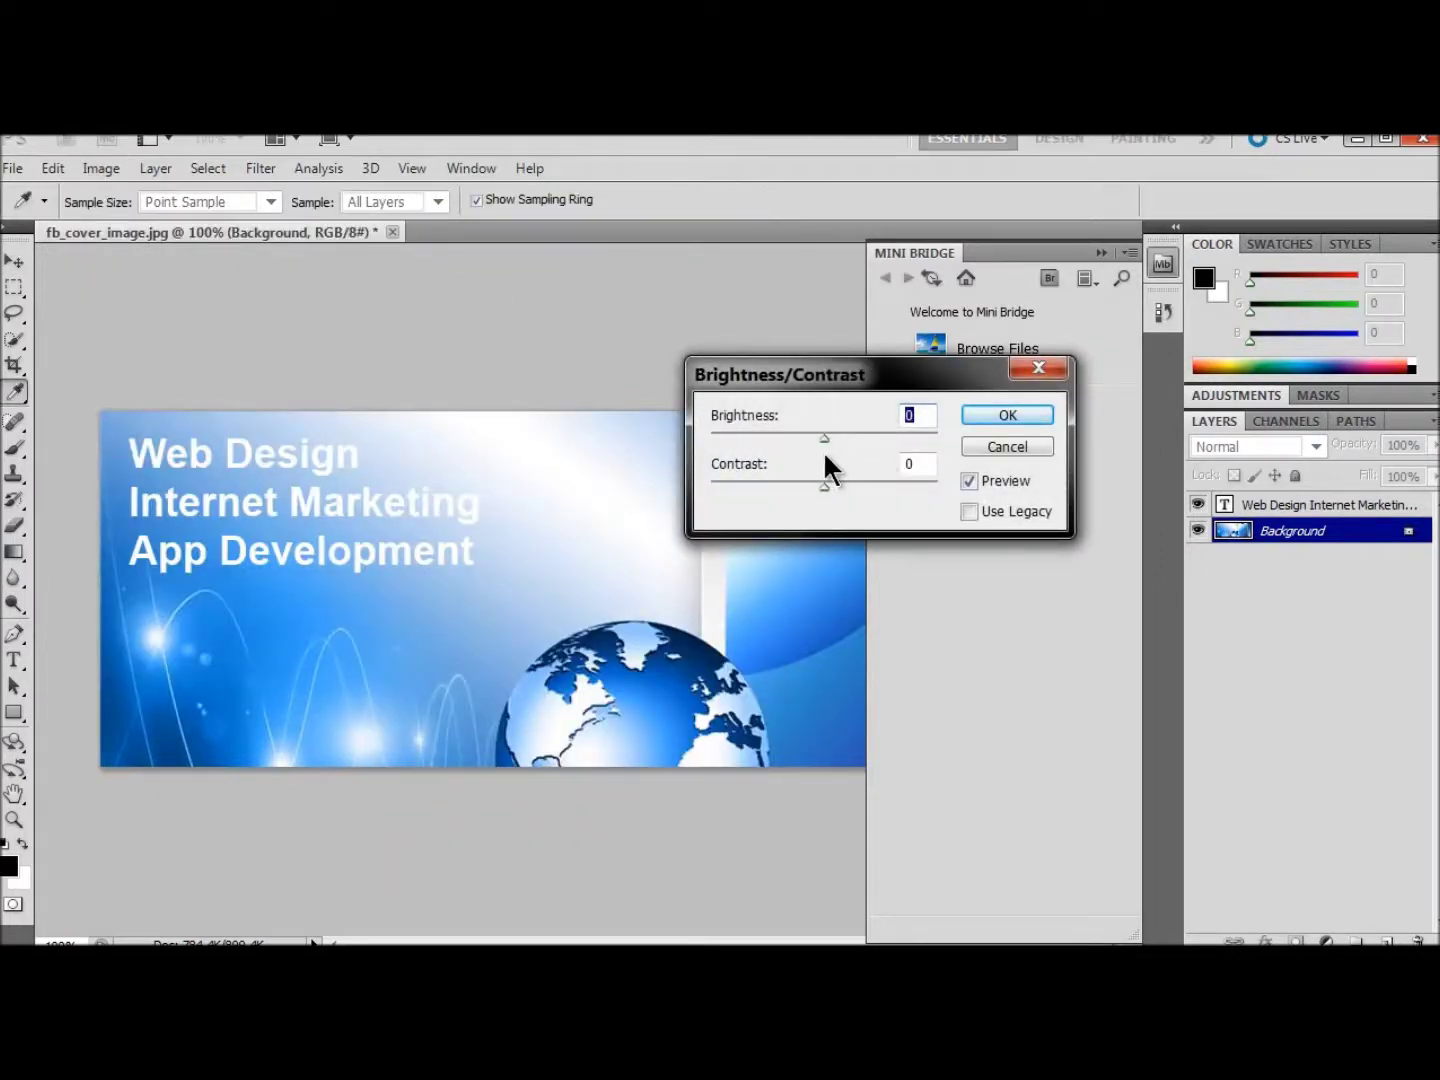
left_click_drag(824, 437, 746, 419)
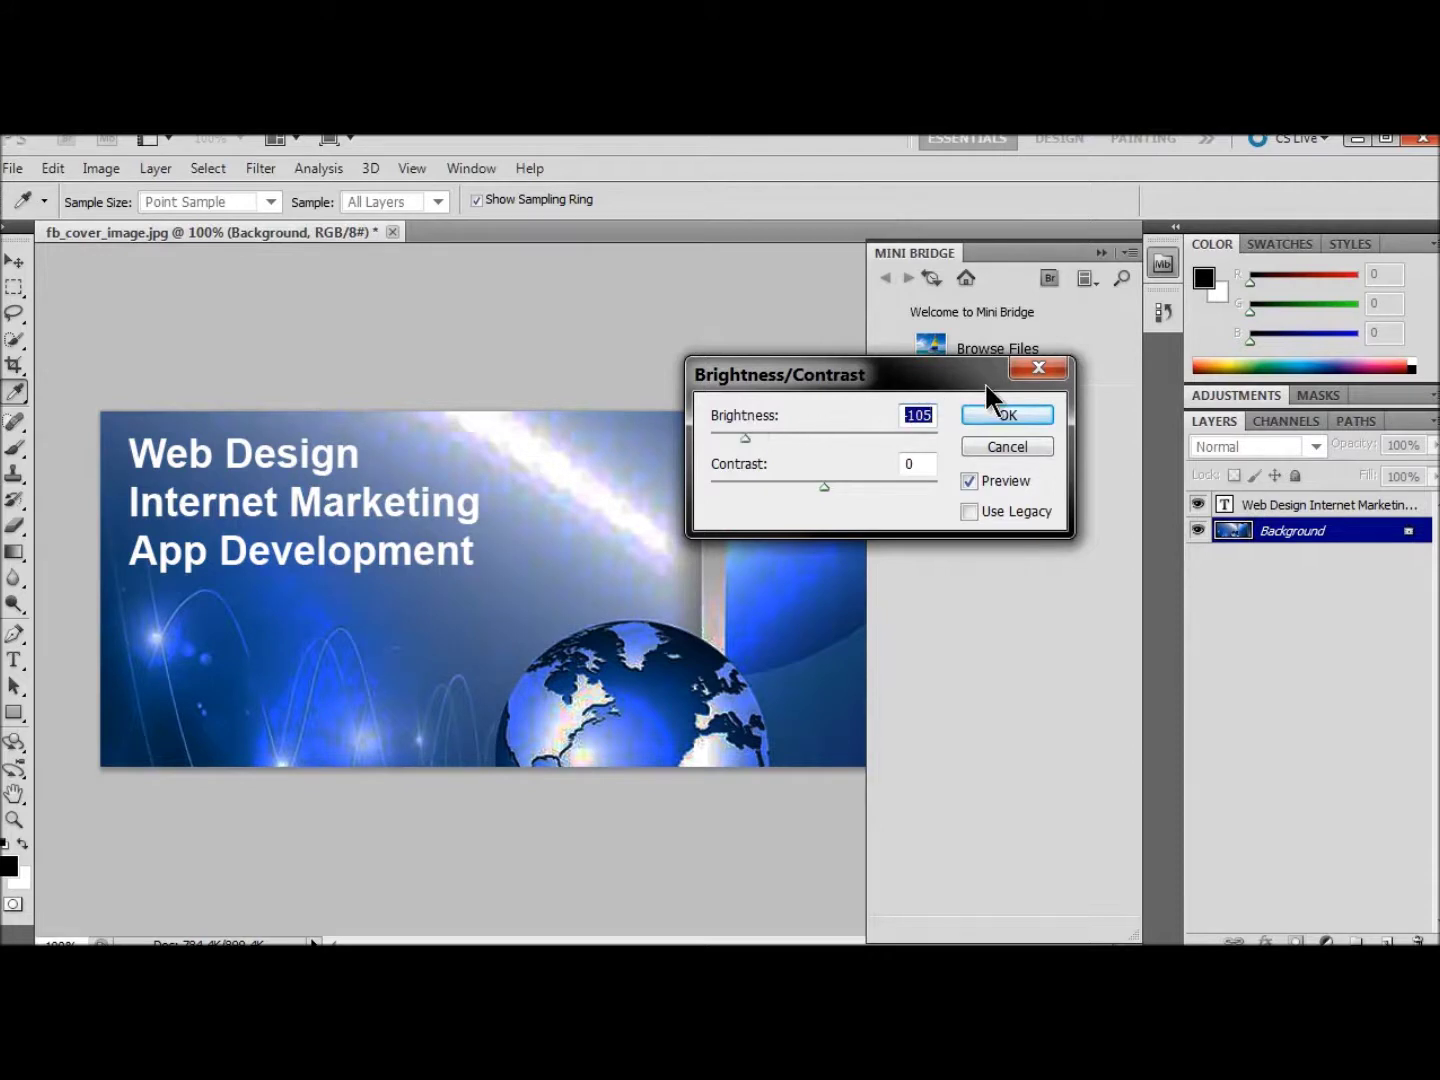
left_click(1008, 415)
key("v")
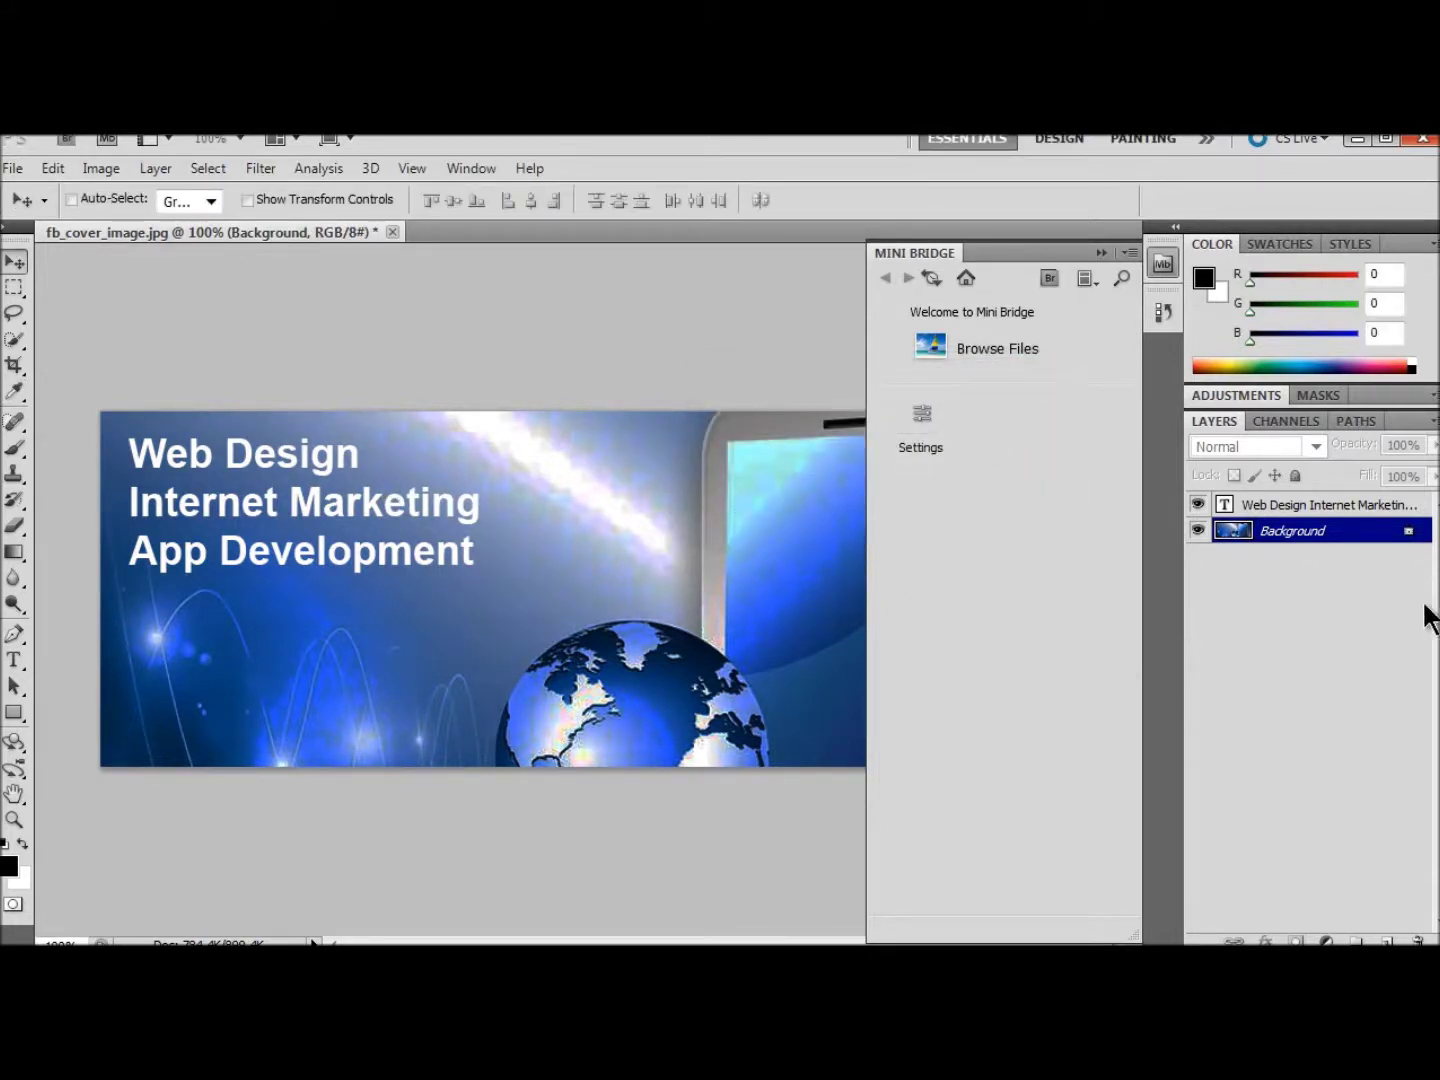
Step: Give the text layer a Drop Shadow with Distance, Spread and Size all set to 3
left_click(1282, 504)
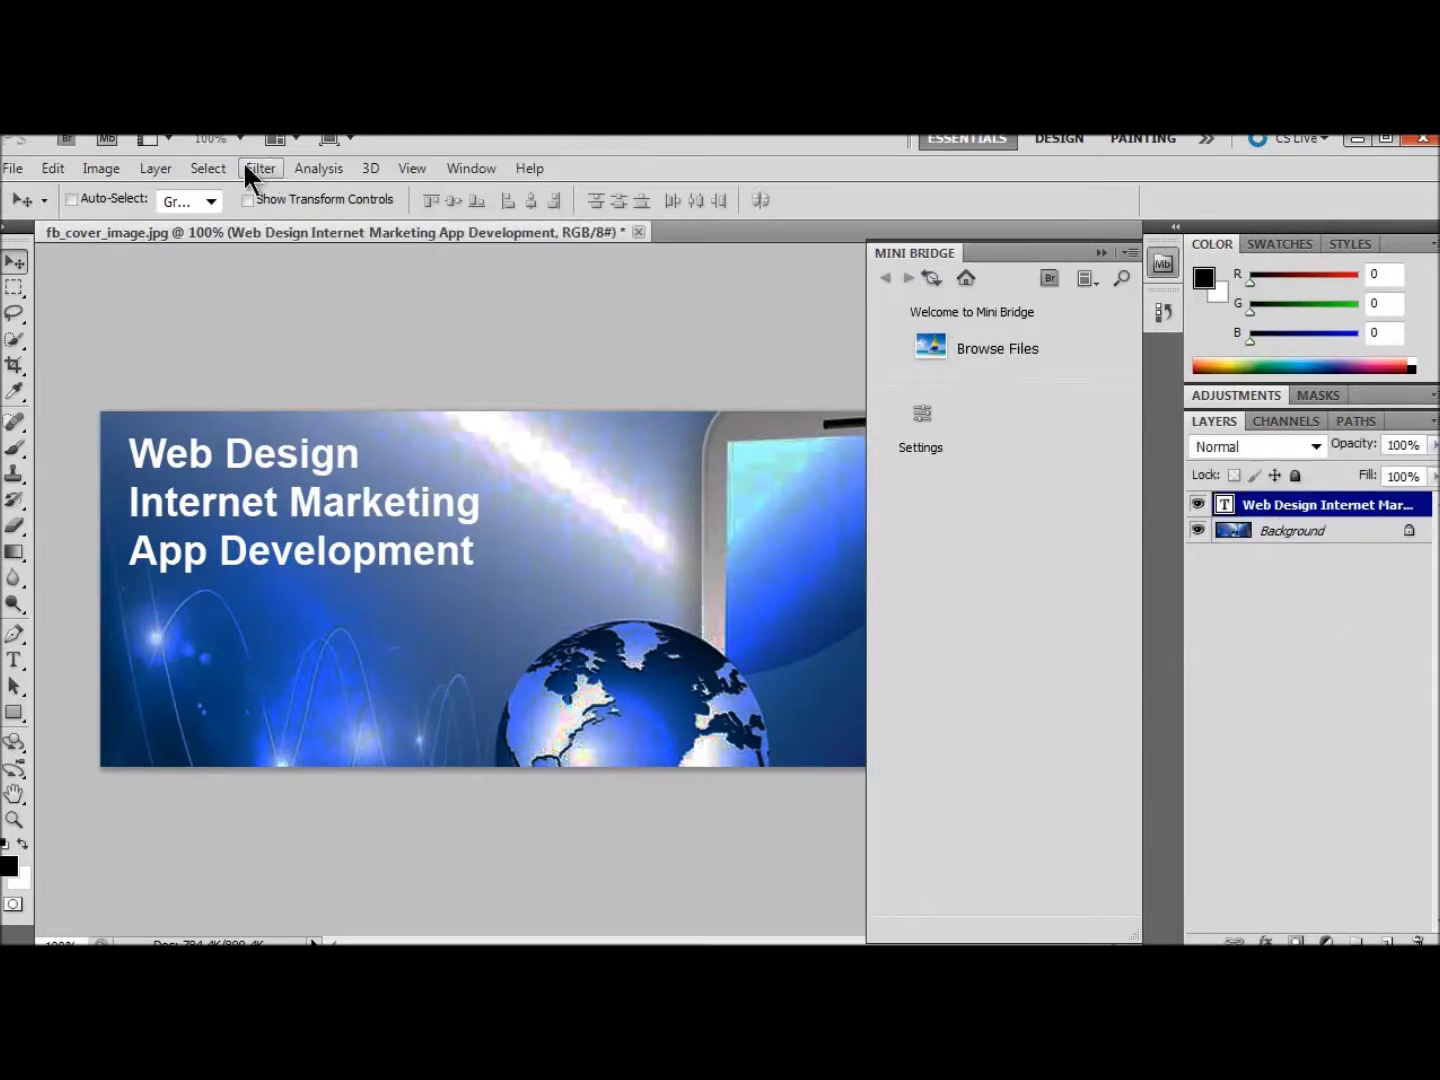
left_click(145, 168)
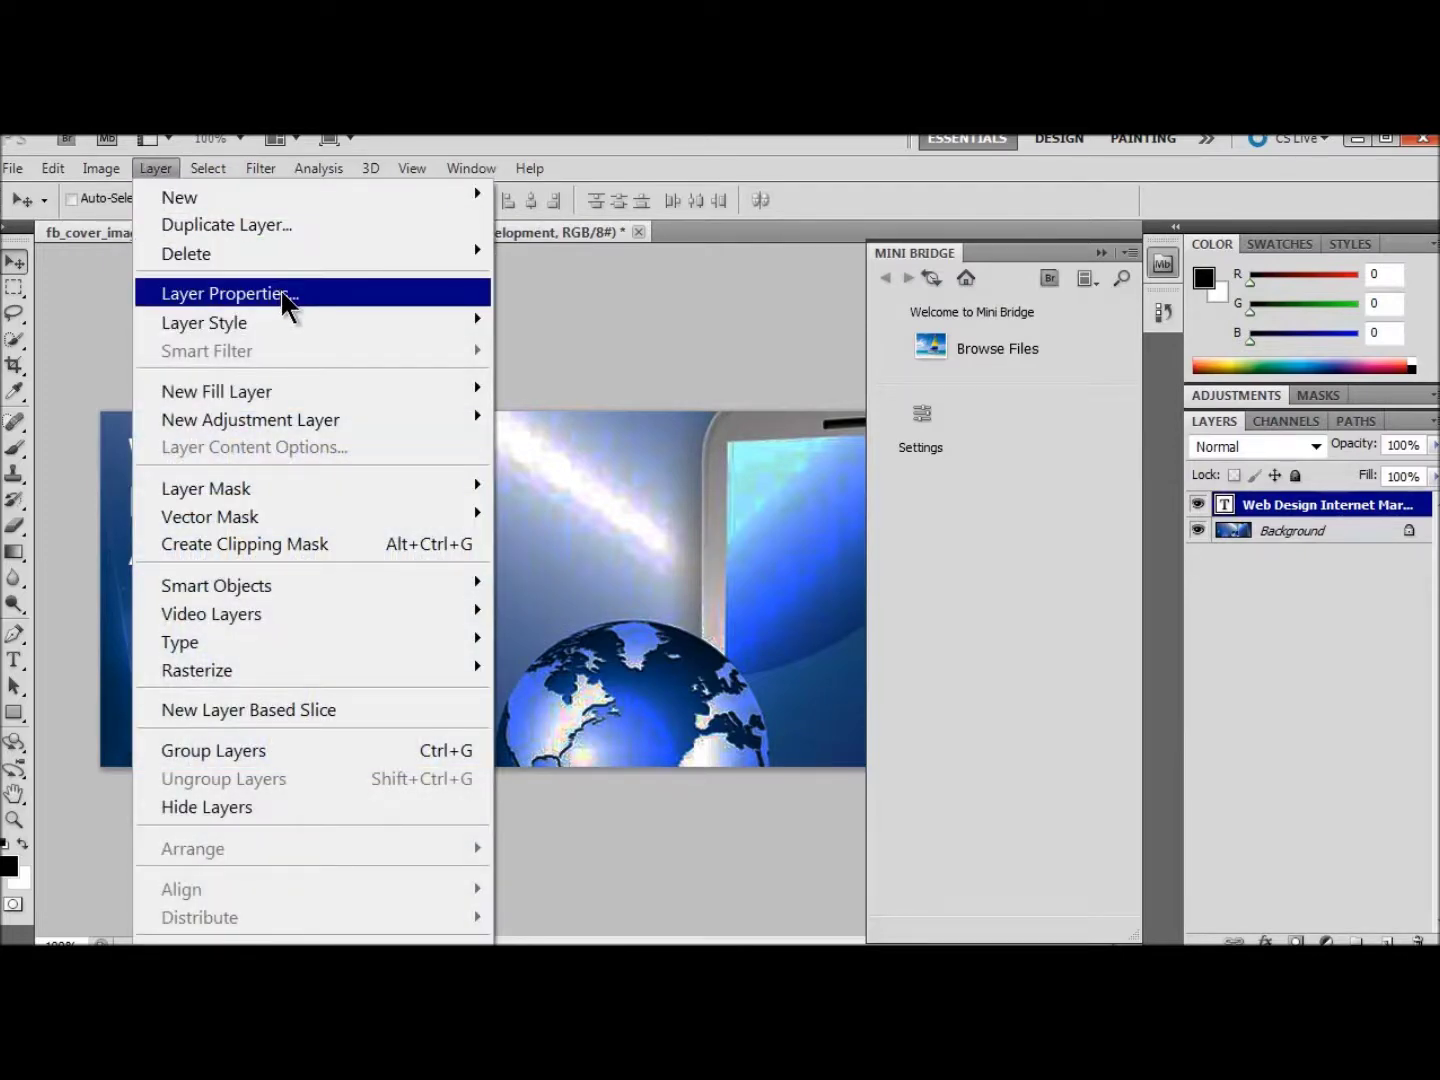
mouse_move(279, 322)
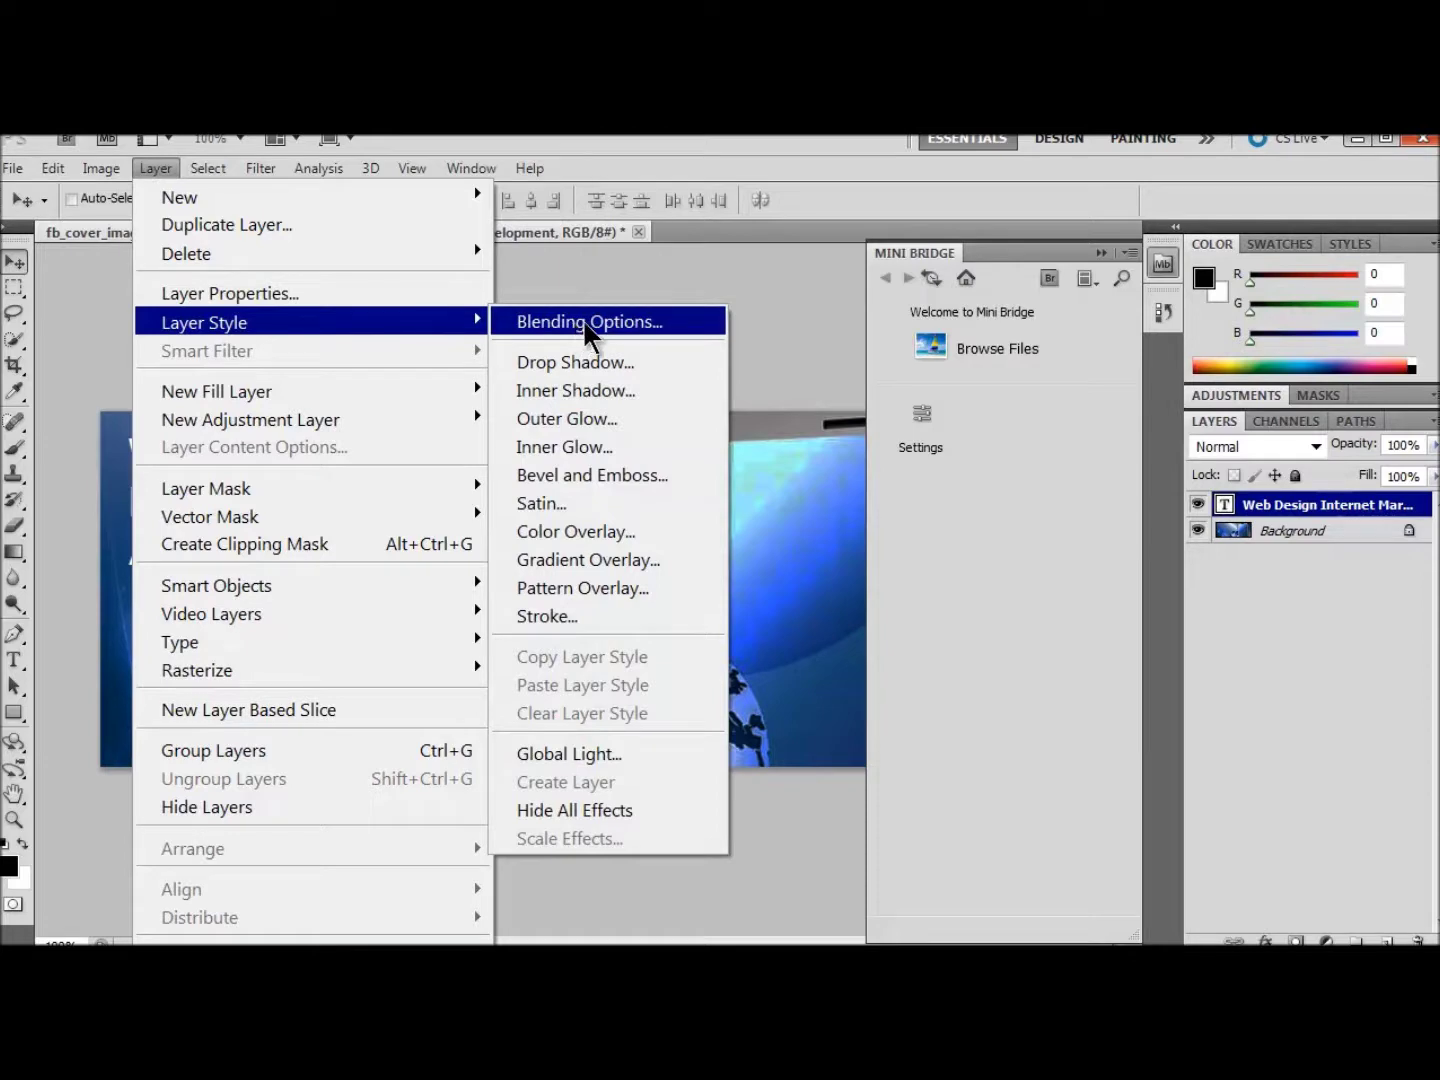
left_click(603, 362)
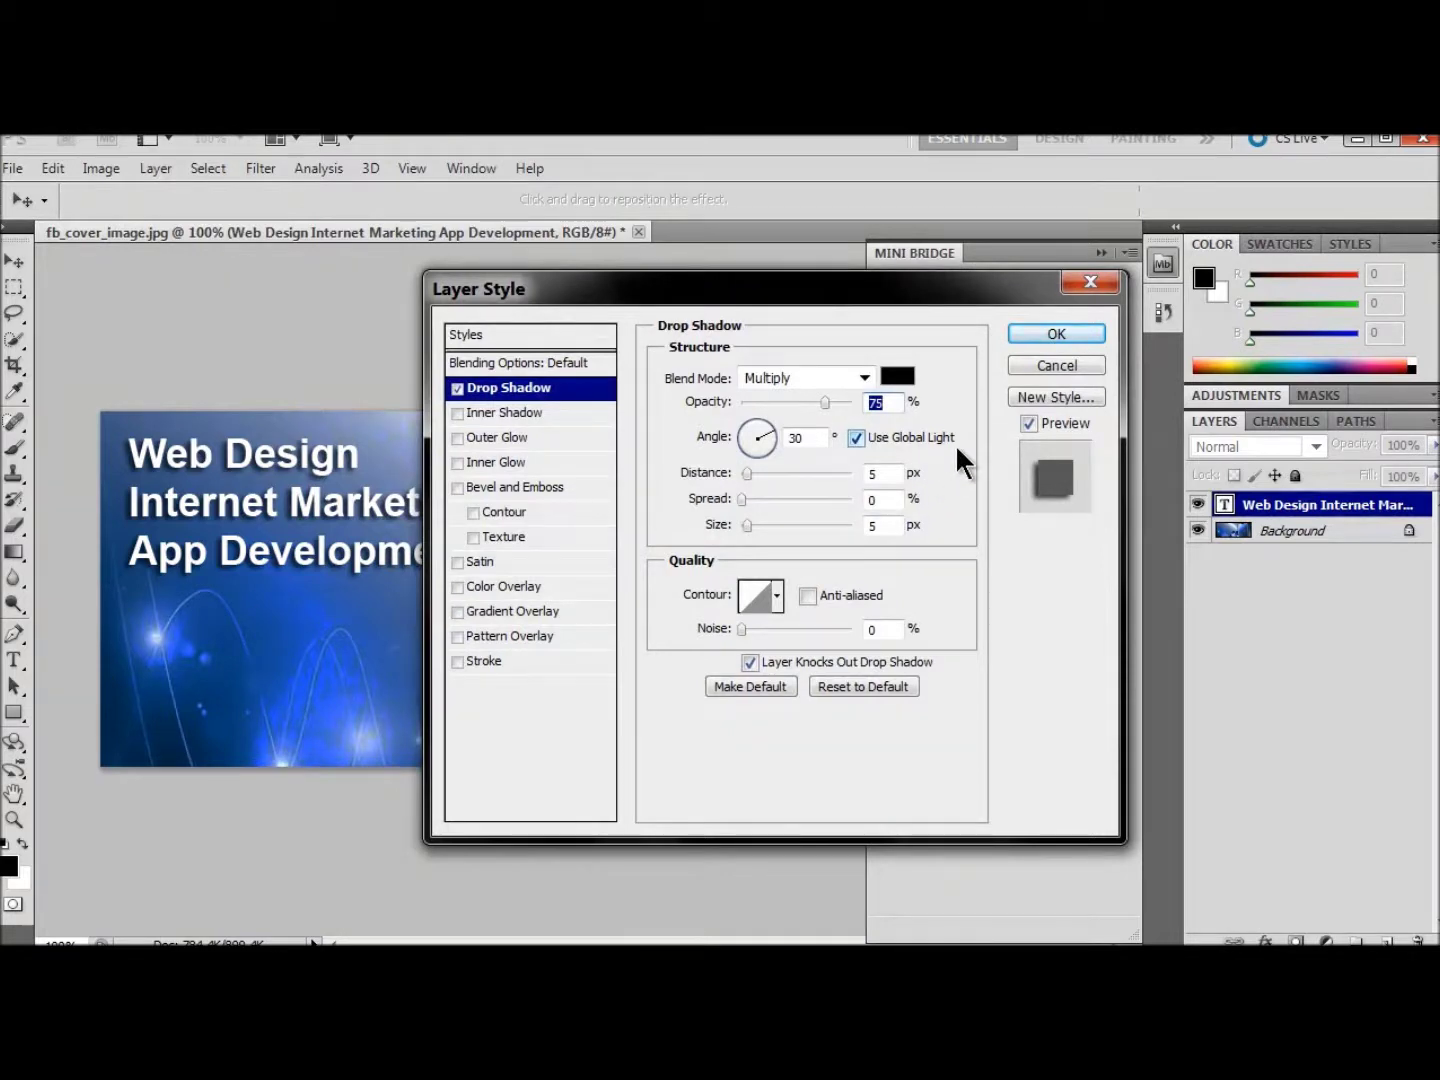
double_click(875, 473)
type("3")
key("Tab")
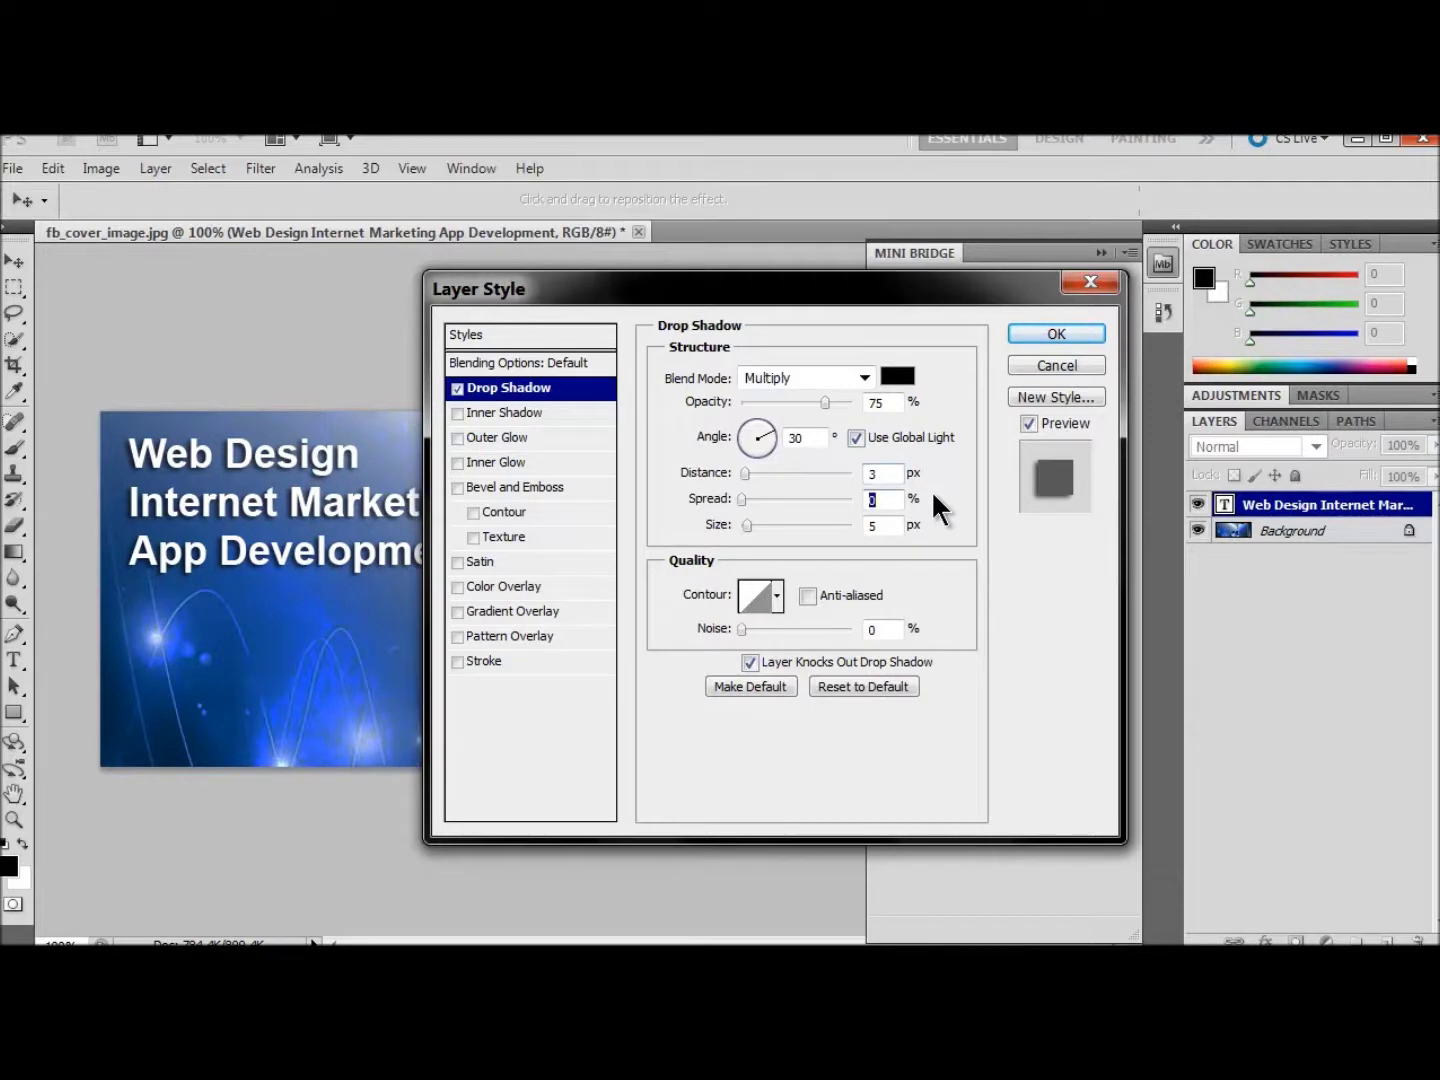
key("Tab")
type("3")
key("shift+Tab")
type("3")
left_click(1051, 334)
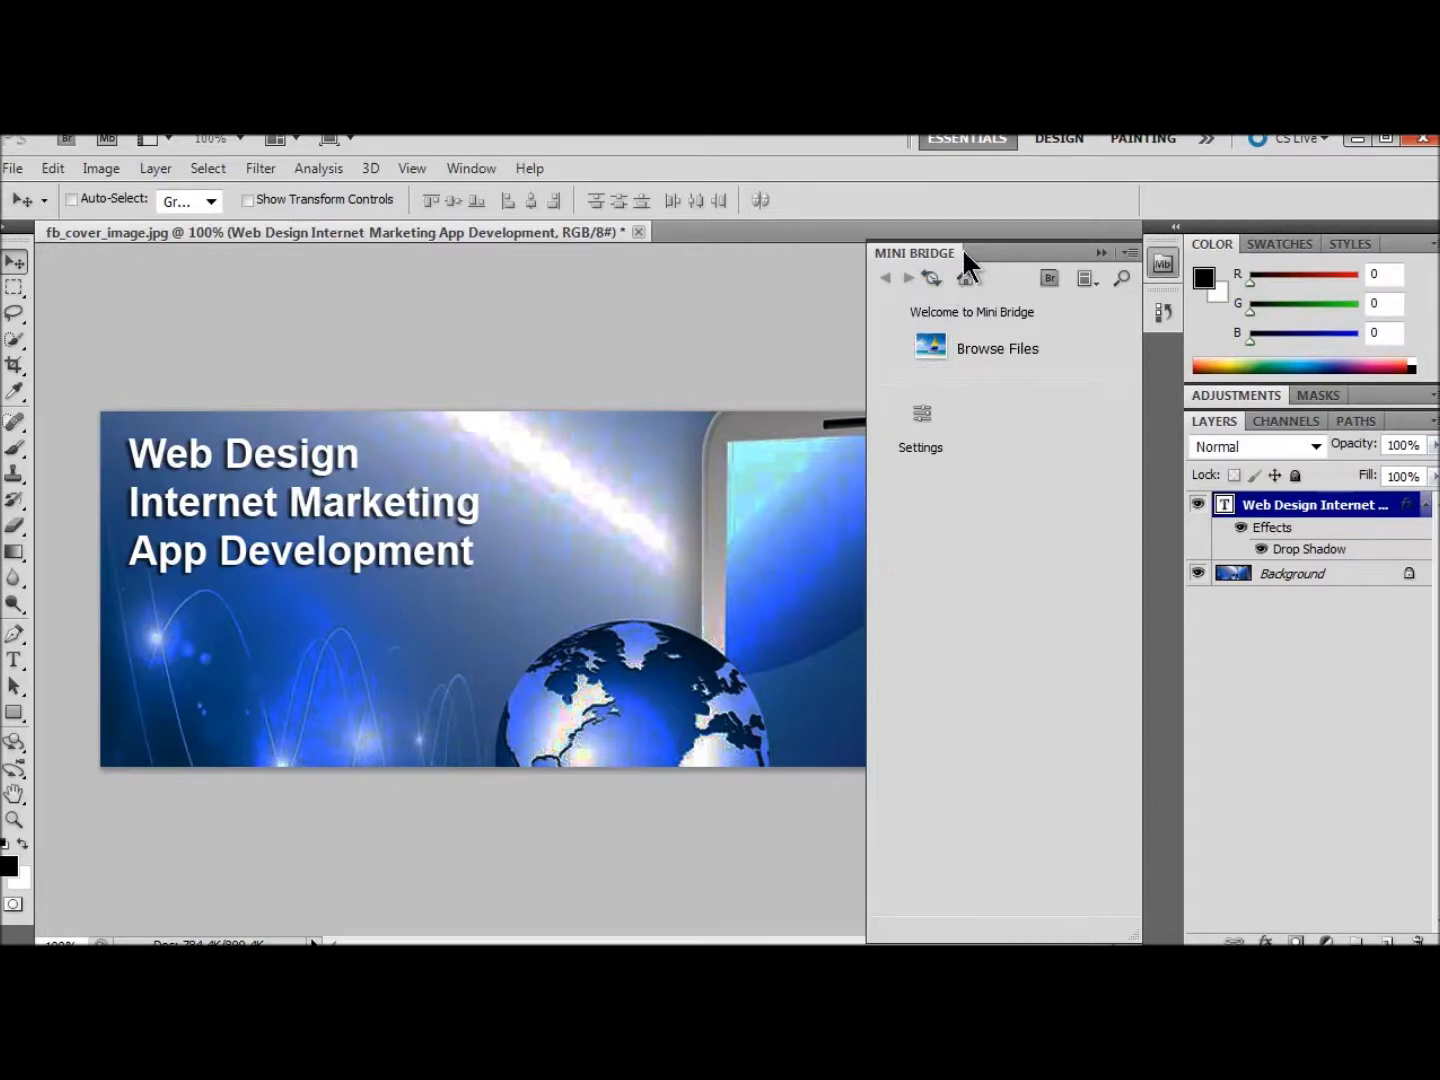
left_click_drag(1008, 255, 1259, 383)
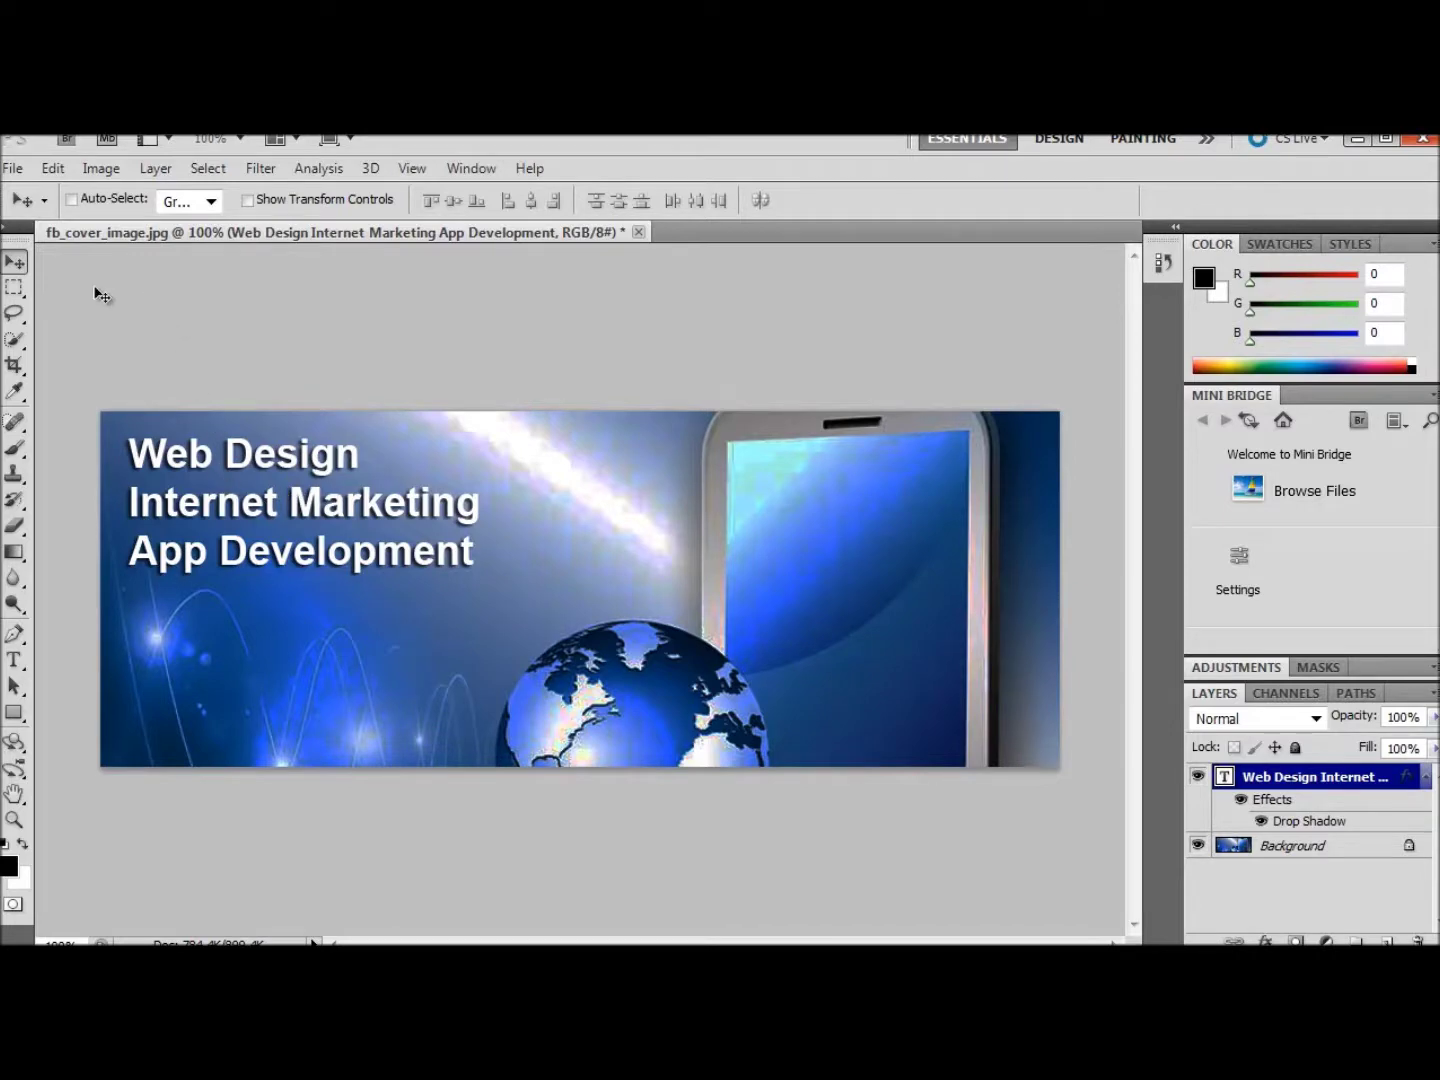
Step: Export via Save for Web as JPEG Medium (quality 30) to gfx/fb_cover_image.jpg
left_click(22, 168)
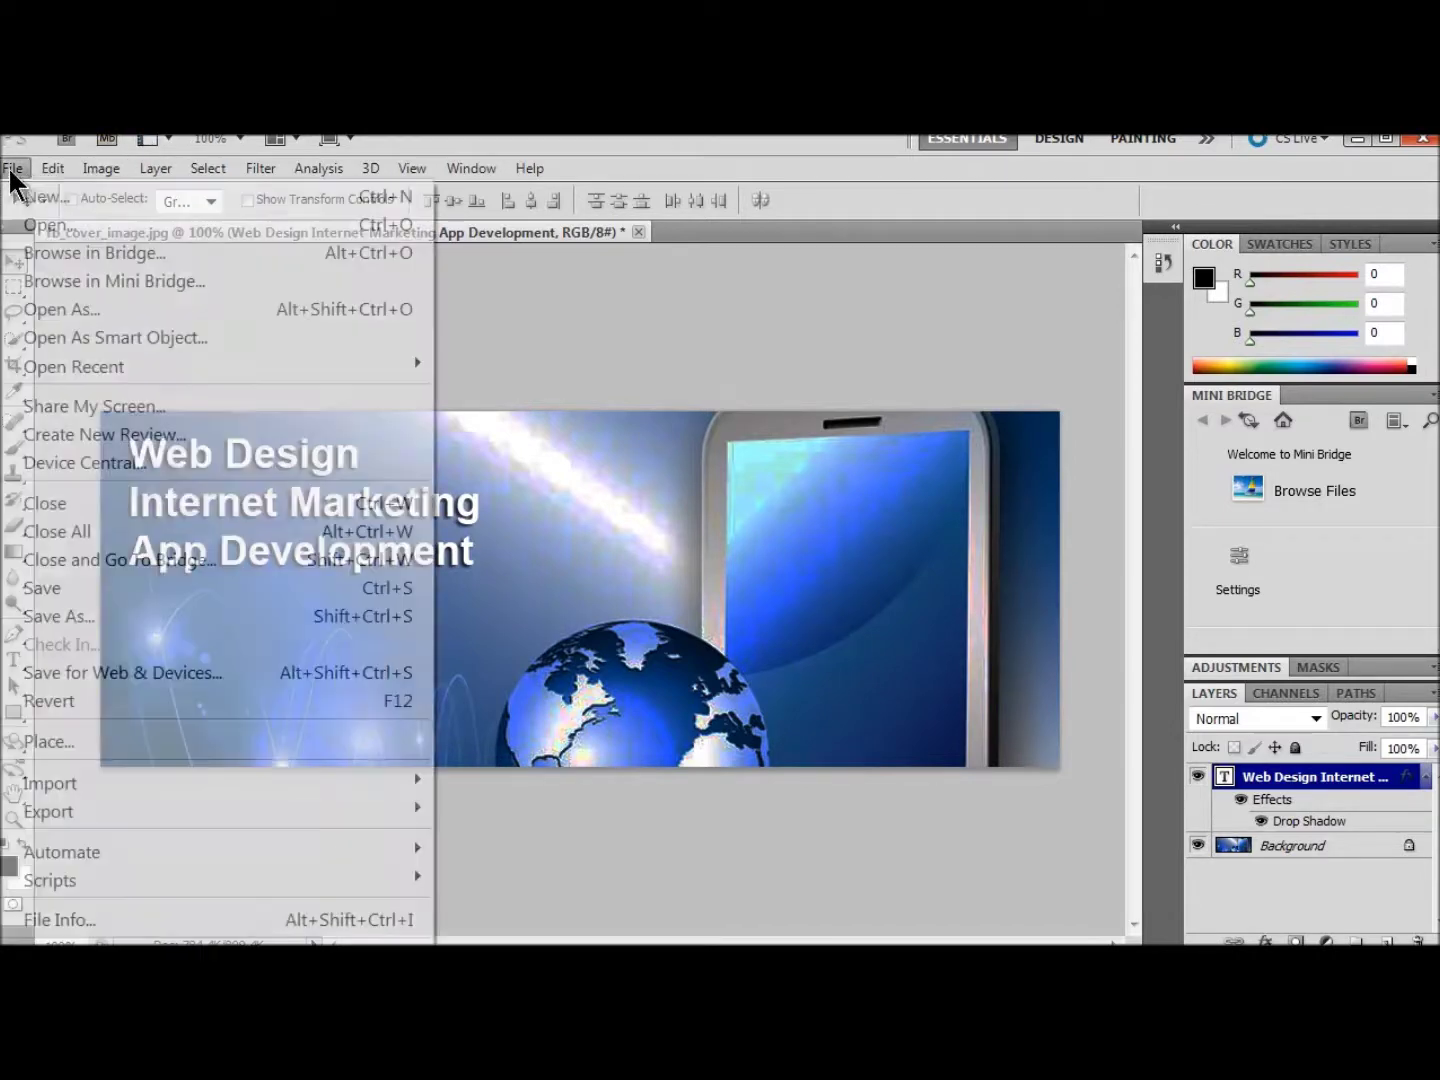
mouse_move(150, 371)
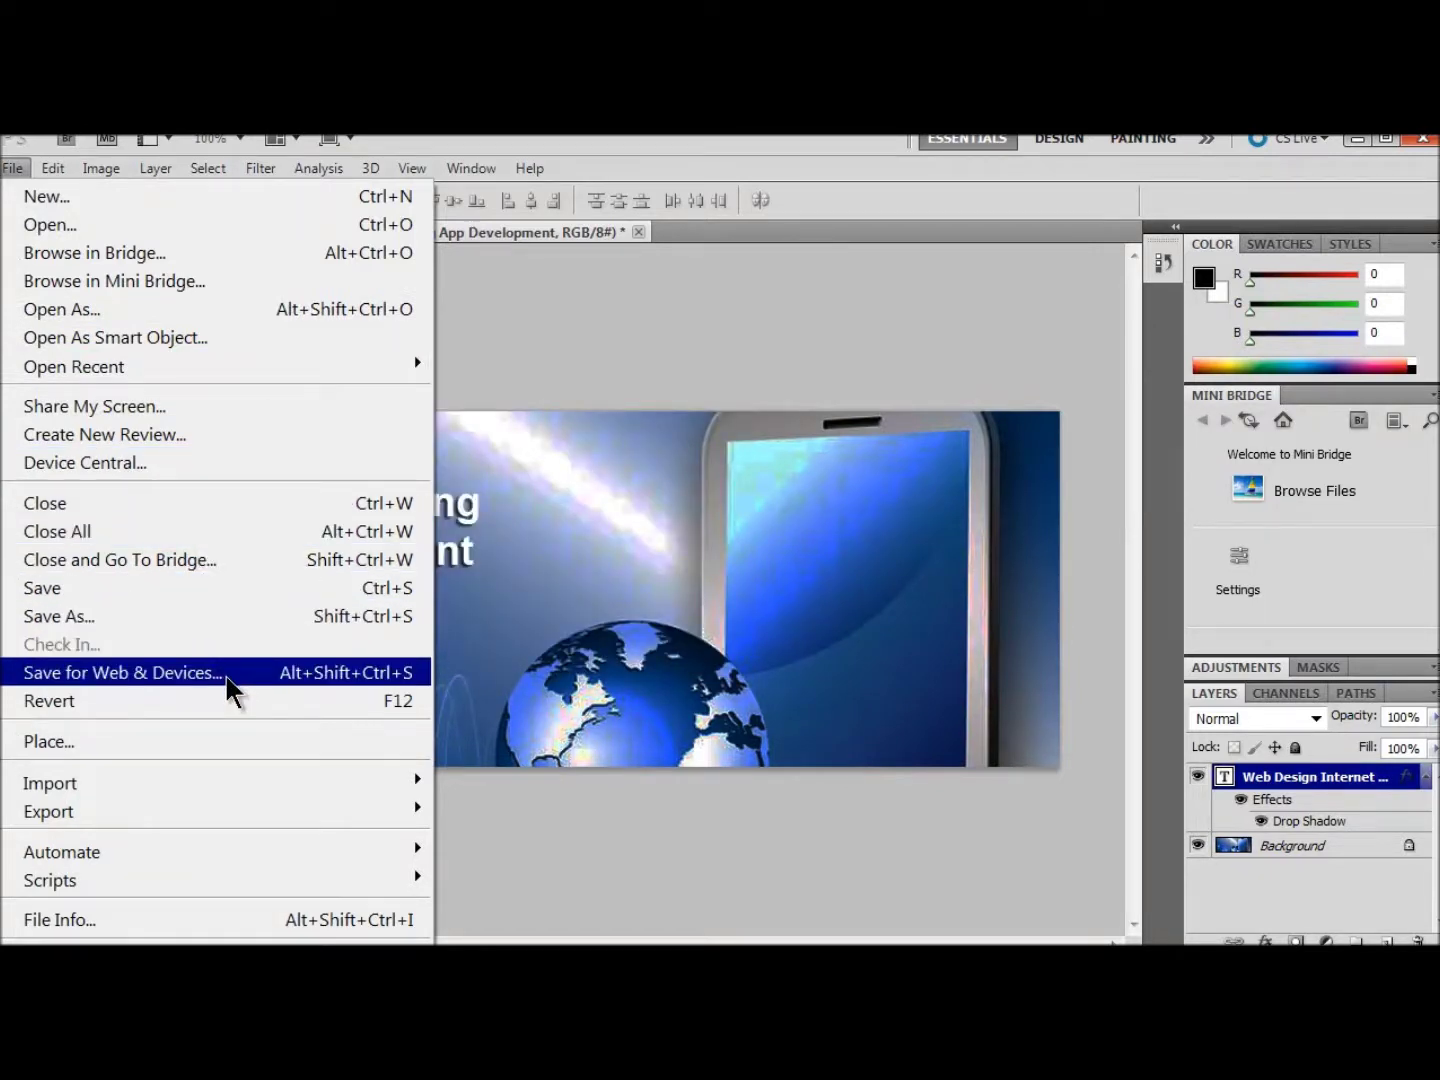
left_click(226, 676)
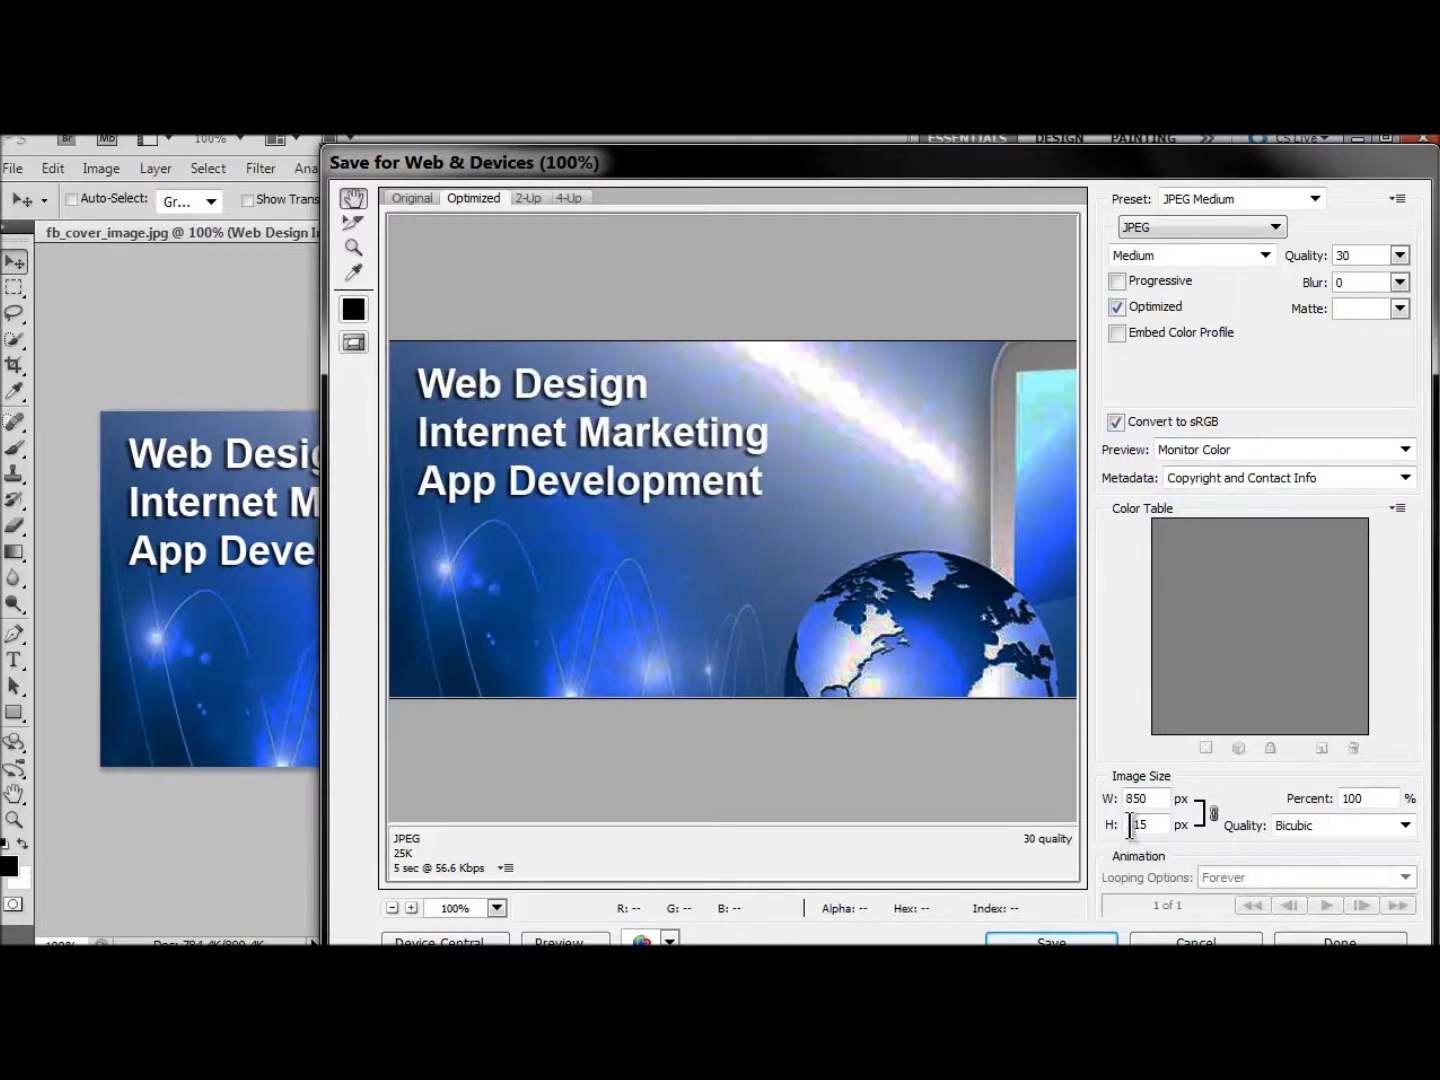
left_click(1048, 936)
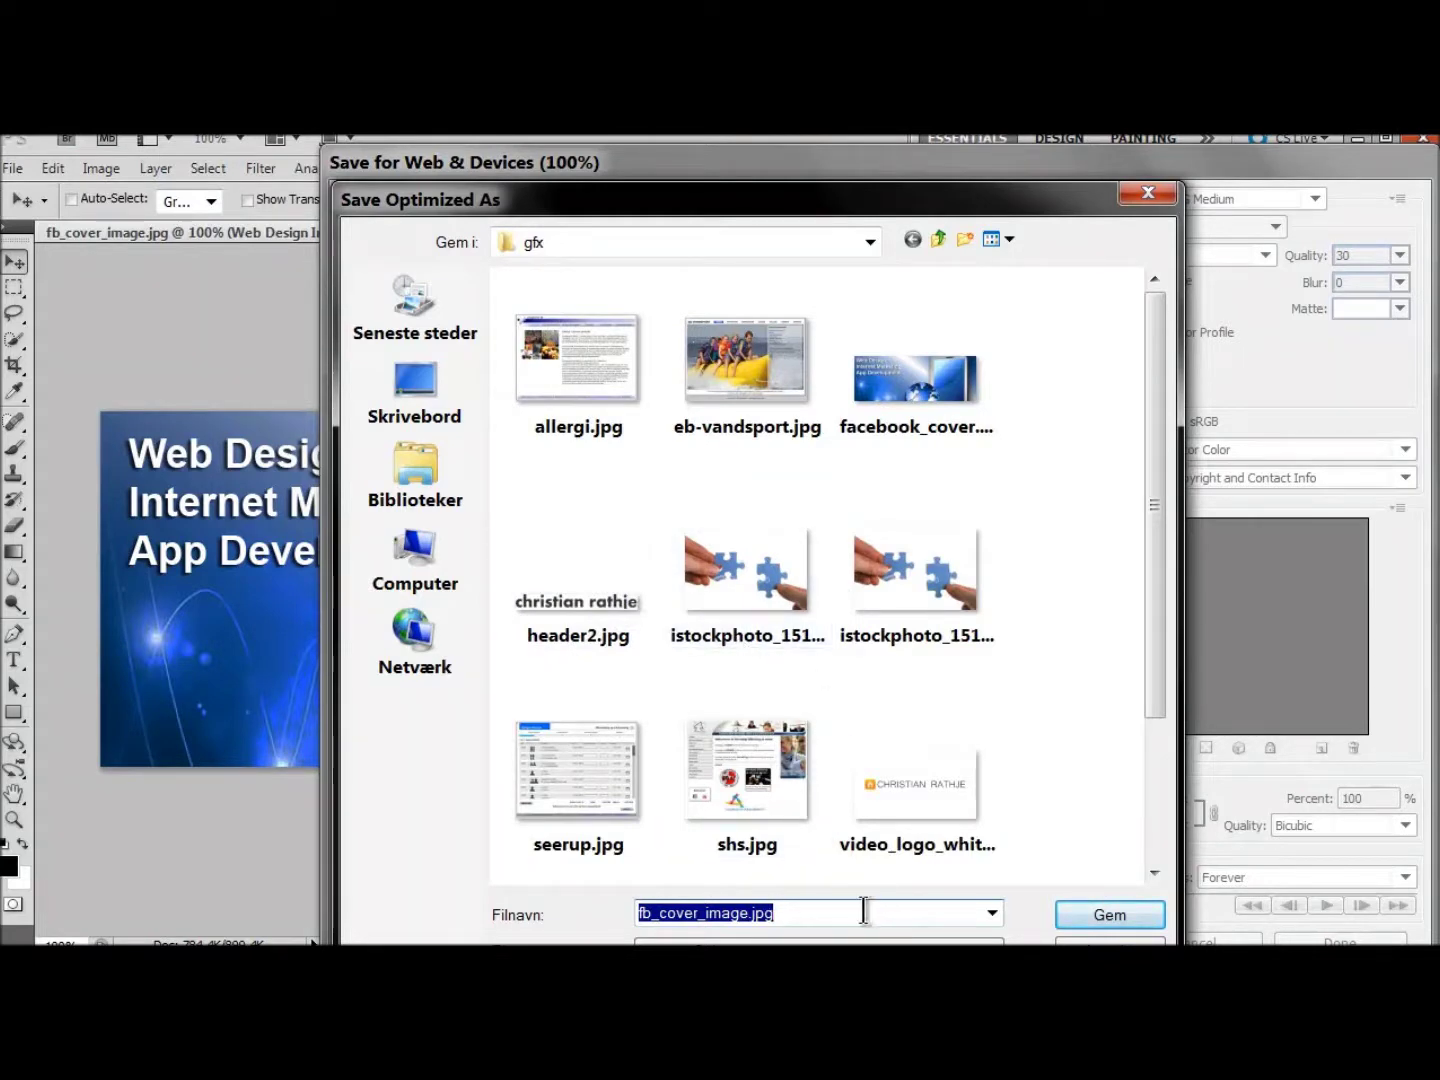
left_click(1106, 912)
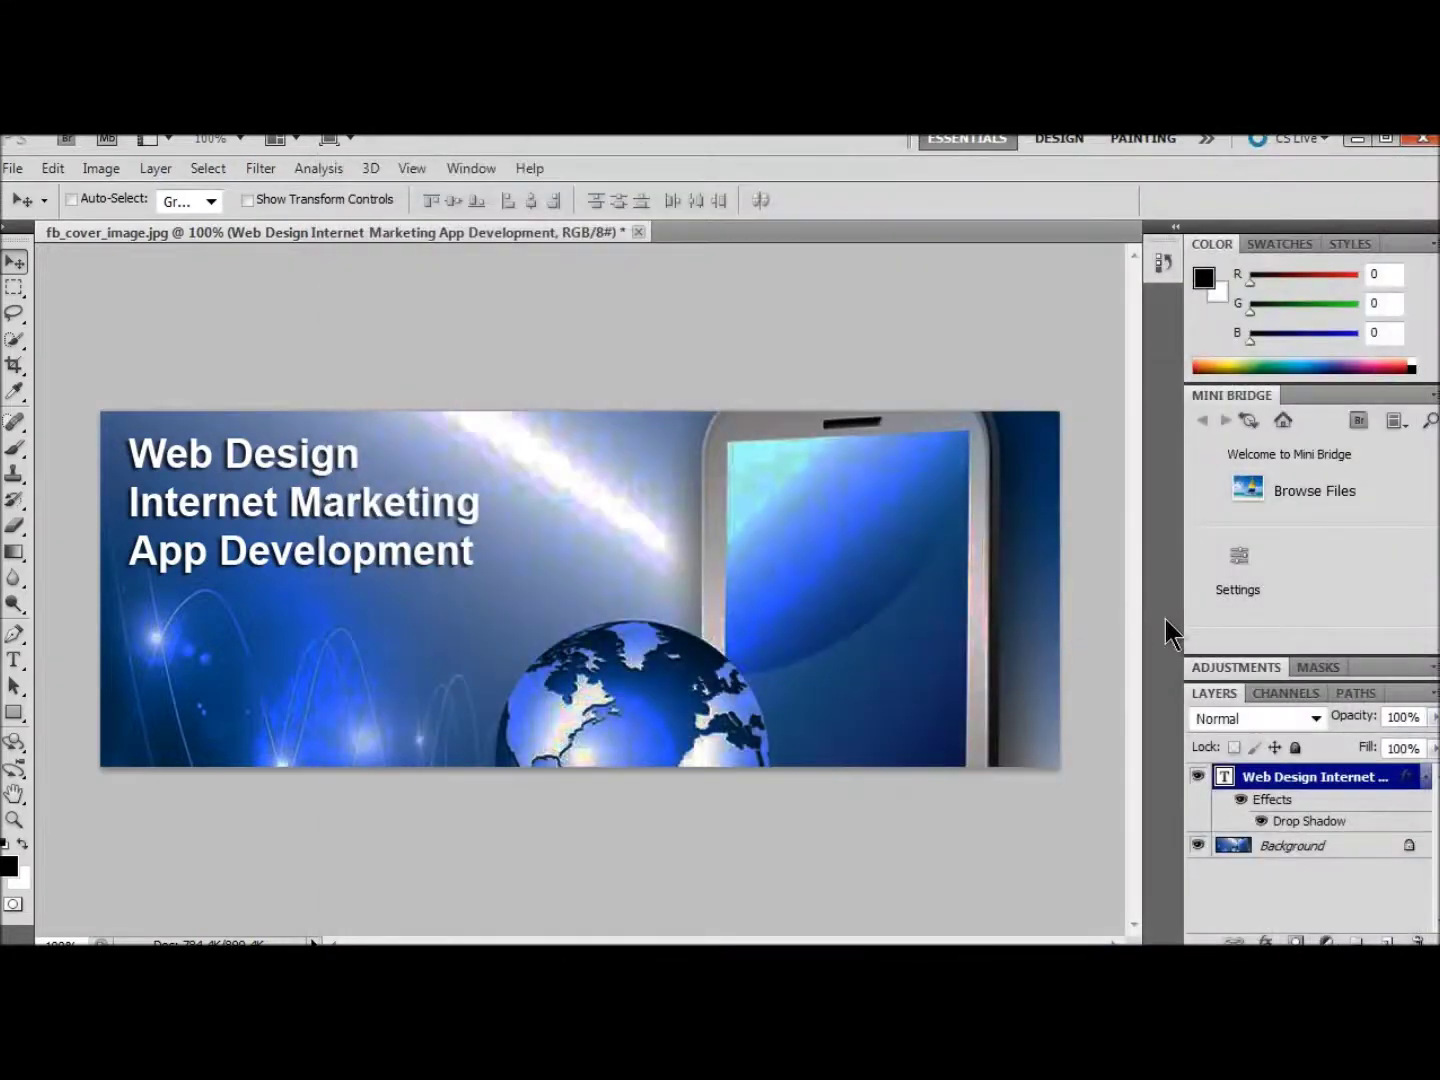